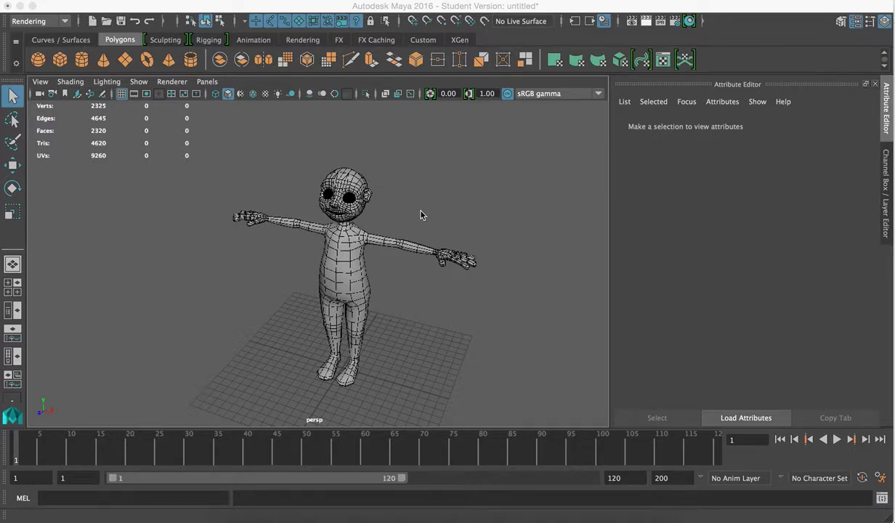
Delete the character mesh from the current scene.
alt+drag(415, 220, 400, 196)
alt+right_drag(399, 196, 390, 199)
alt+drag(390, 198, 393, 221)
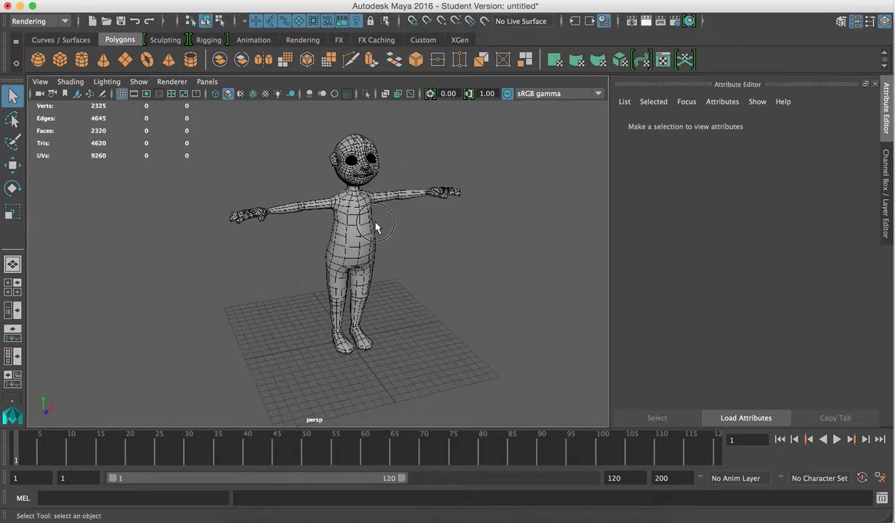
click(376, 228)
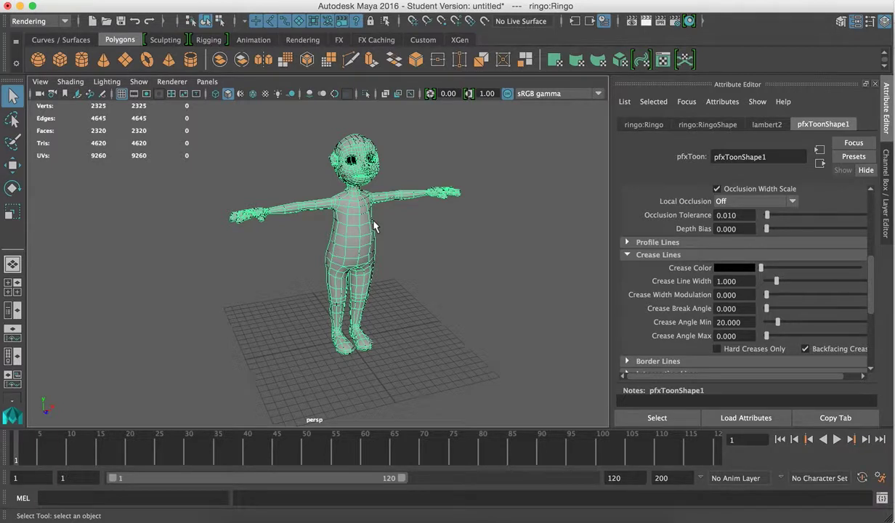
key(Delete)
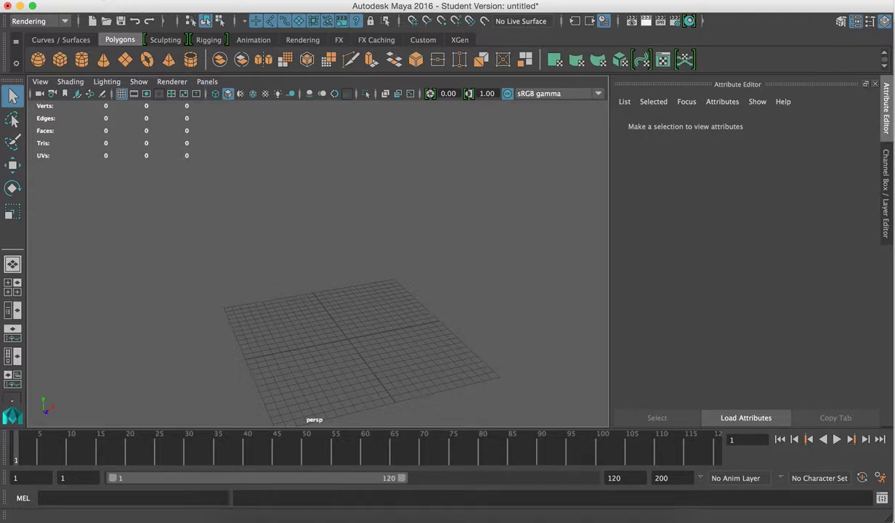
Start a new empty scene and discard the unsaved changes to the current one.
click(73, 2)
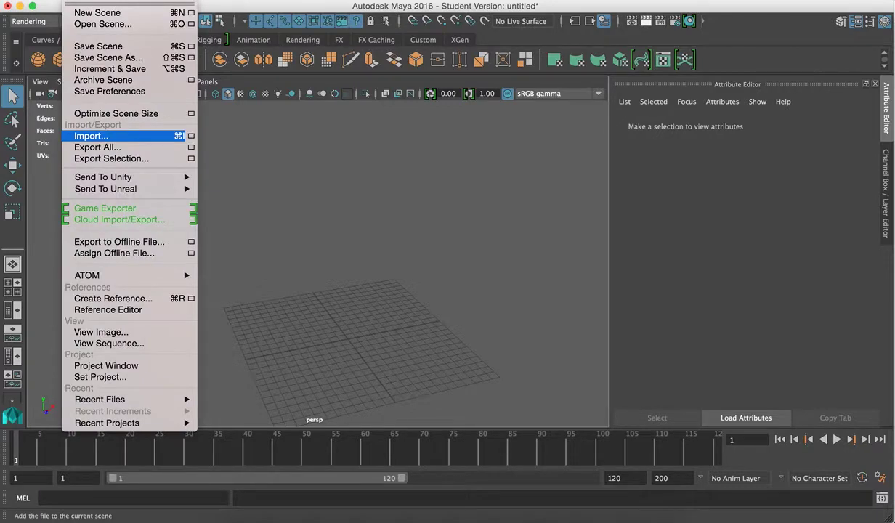
click(91, 13)
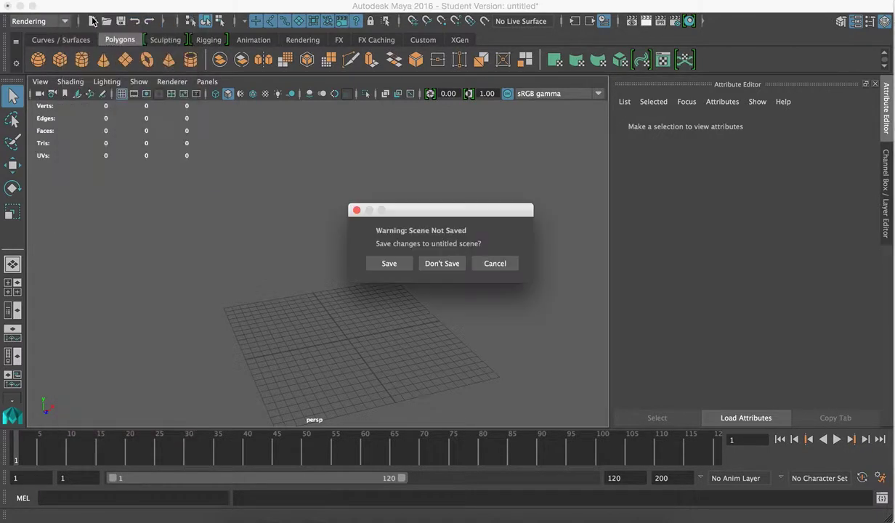
click(444, 264)
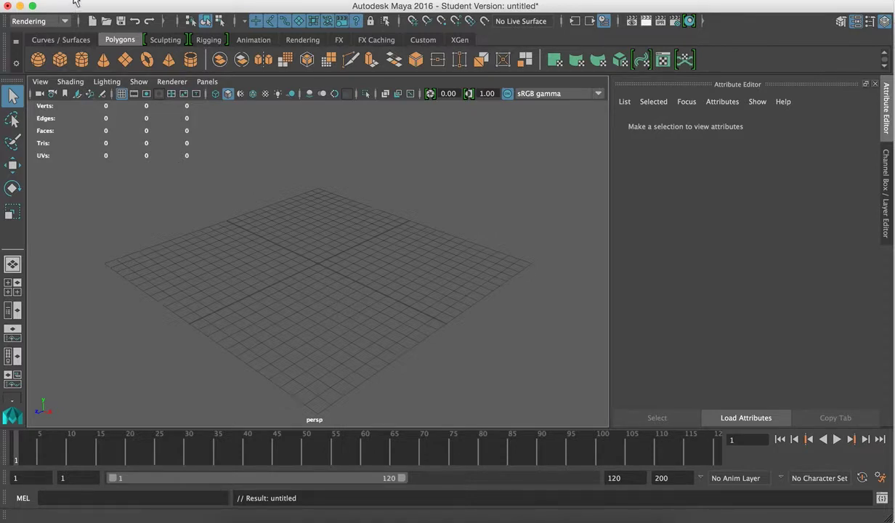
Import the character file ringo.mb from the Desktop into the new scene.
click(75, 3)
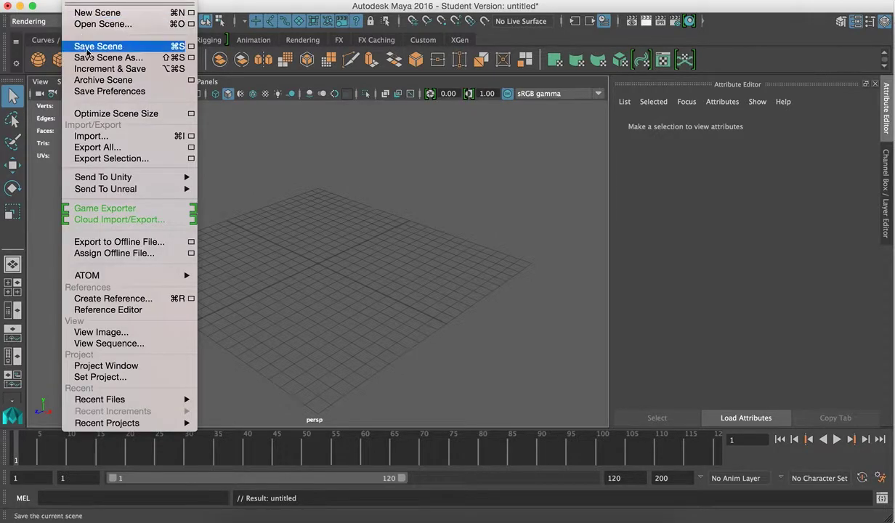
click(120, 136)
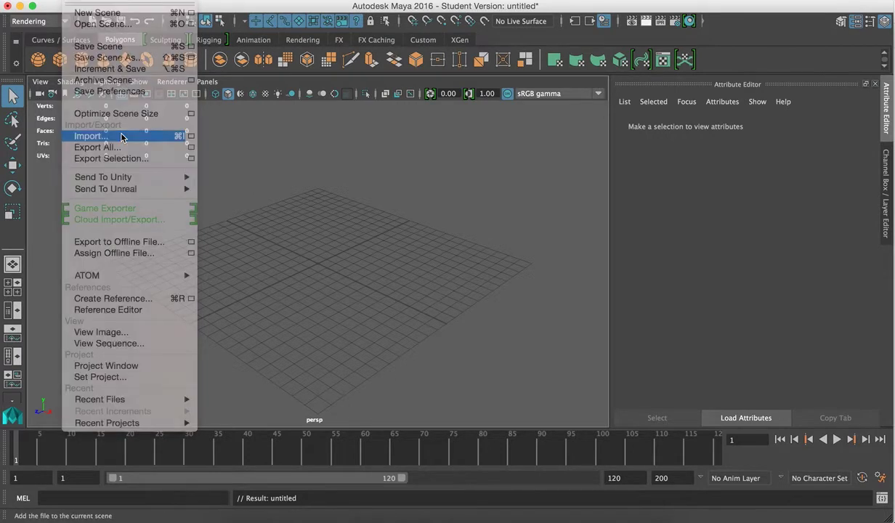
click(295, 359)
click(307, 360)
drag(307, 360, 348, 360)
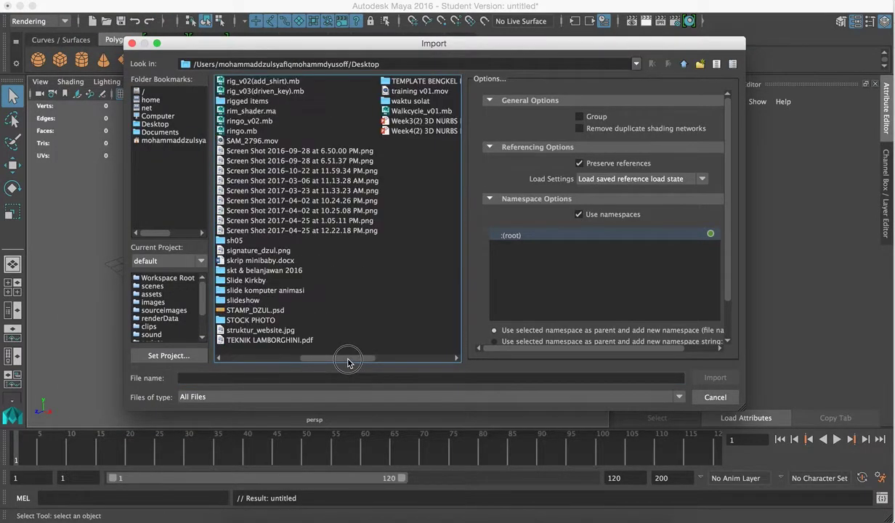
click(250, 140)
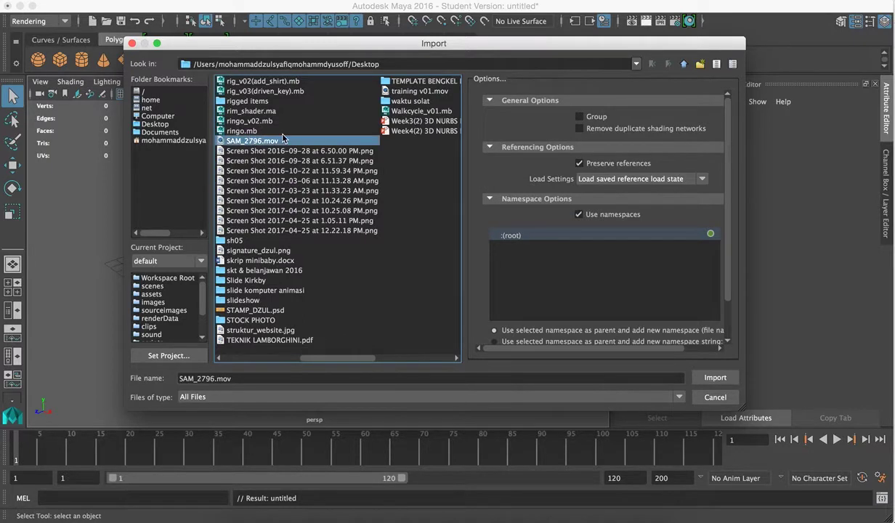
click(264, 131)
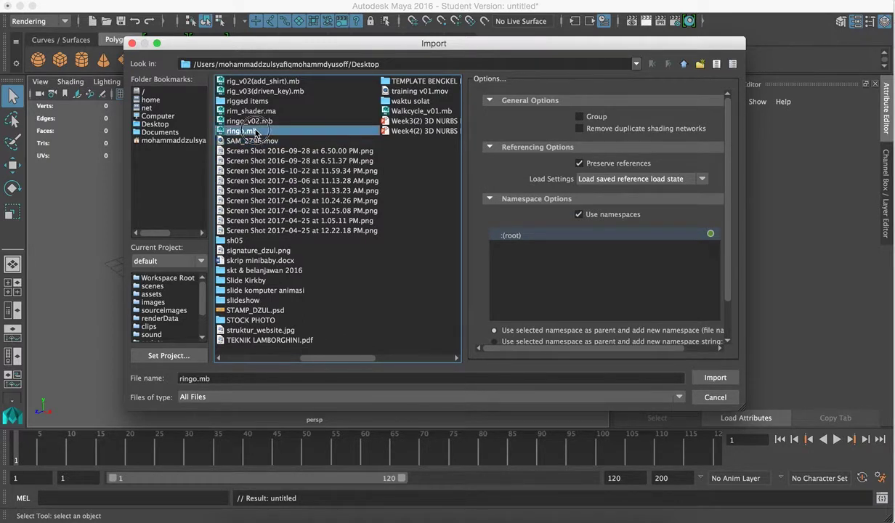
click(720, 383)
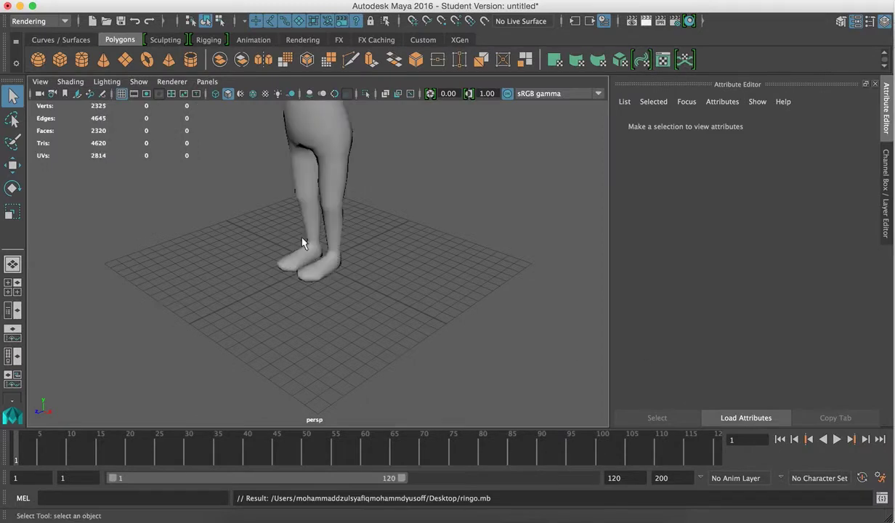
Assign a new Blinn material to the whole imported Ringo character.
scroll(365, 264, down, 10)
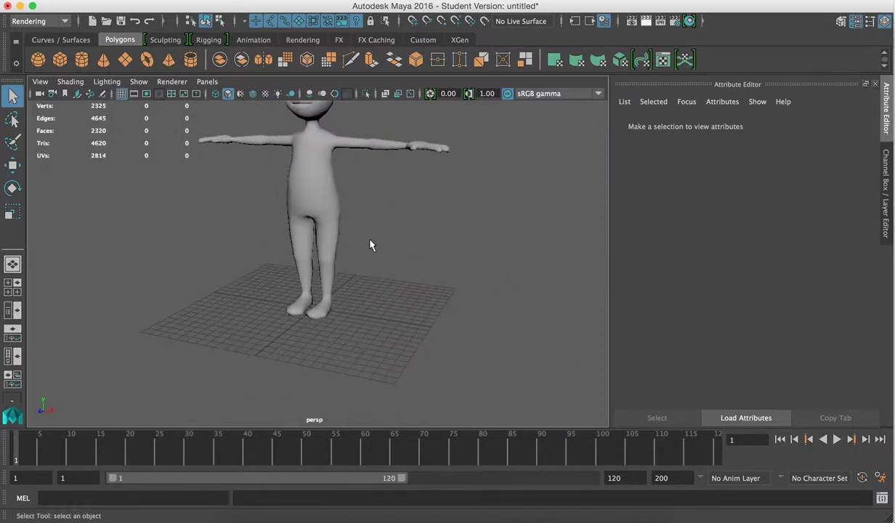
scroll(375, 285, down, 4)
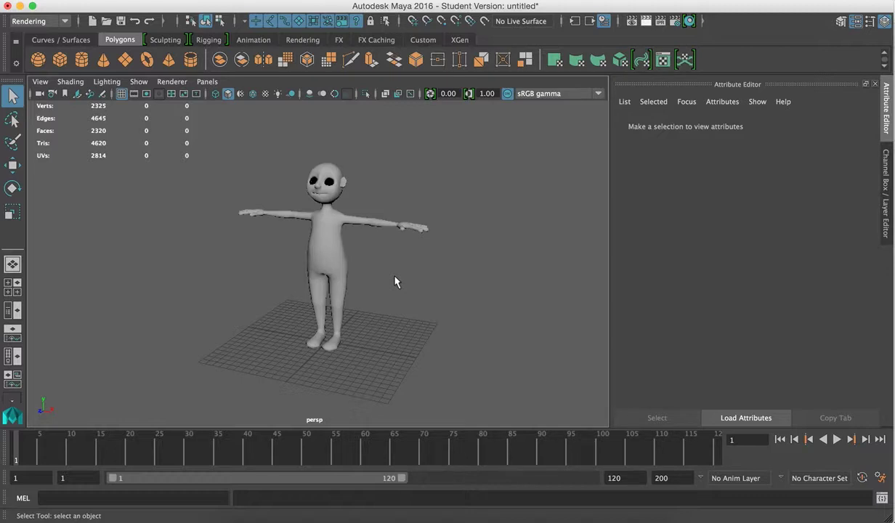
alt+right_drag(347, 254, 383, 261)
click(322, 251)
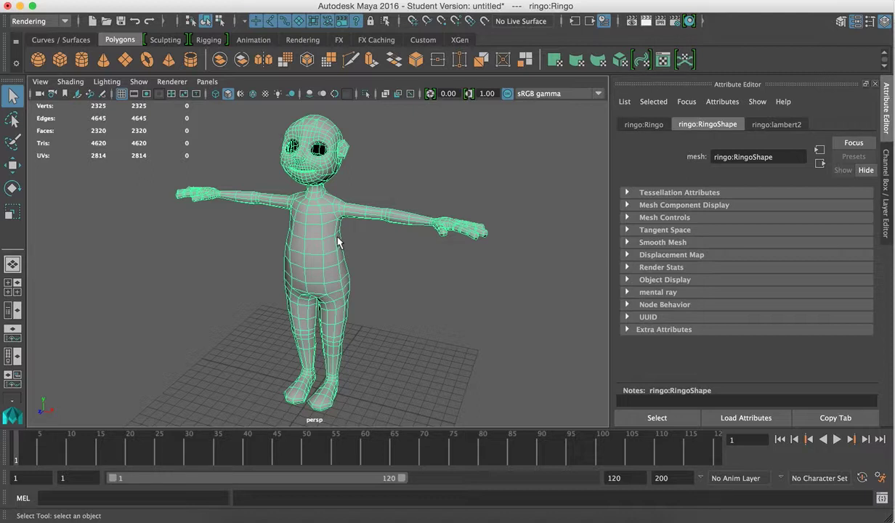
click(336, 245)
right_drag(335, 245, 372, 481)
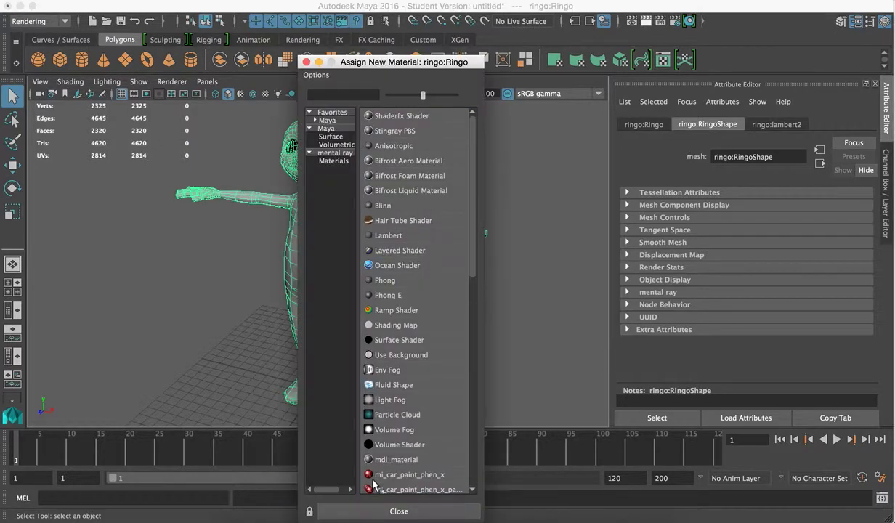
click(403, 207)
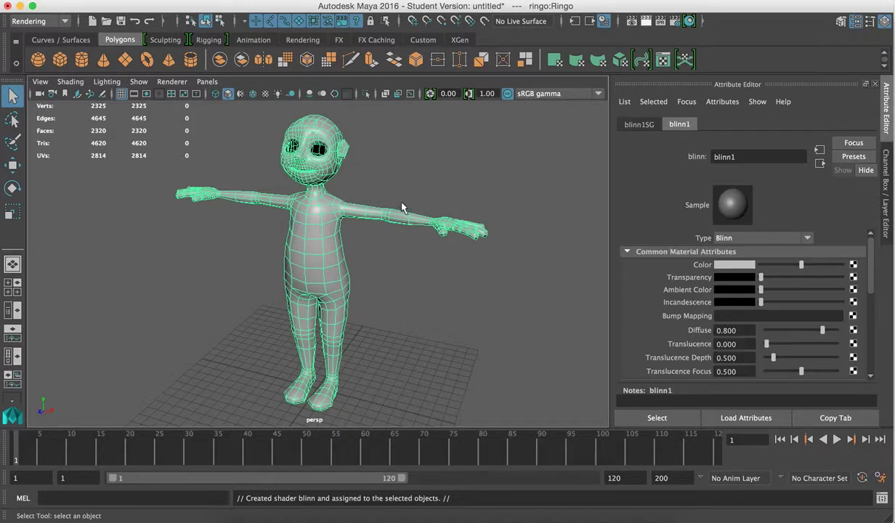
Set the Blinn material's color to a medium green.
click(734, 266)
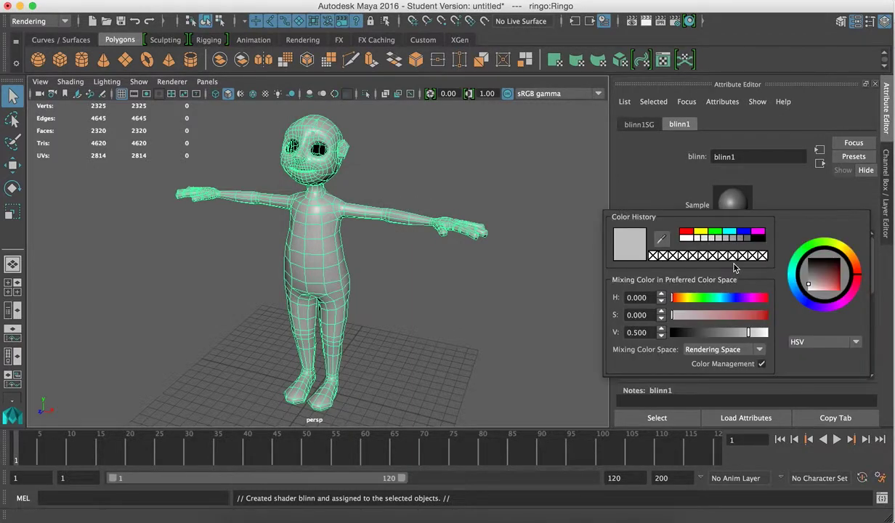
click(842, 249)
drag(800, 271, 835, 288)
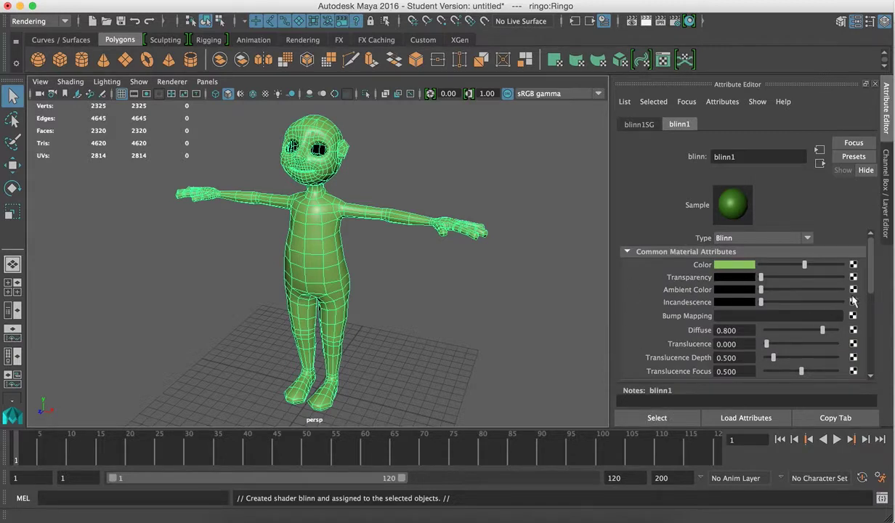
Lower the Blinn material's specular Reflectivity to about 0.018 and deselect the character.
scroll(874, 294, down, 1)
scroll(874, 294, down, 3)
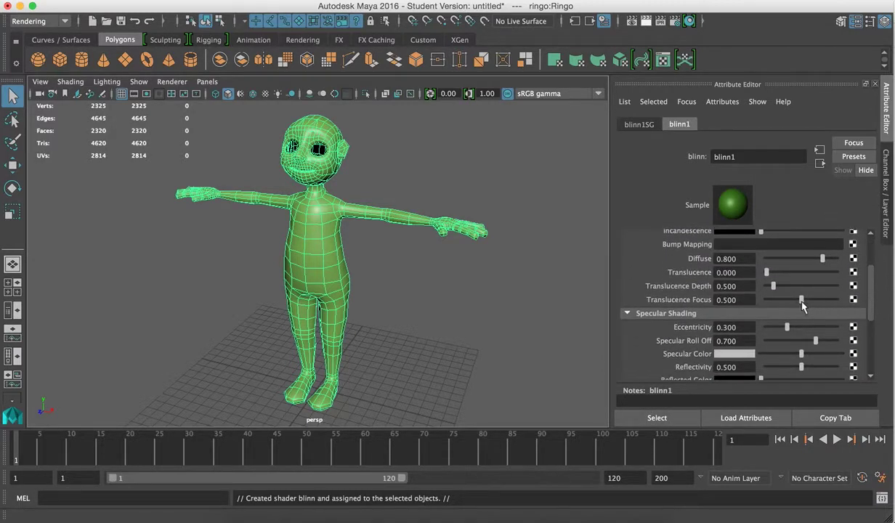
scroll(868, 302, down, 2)
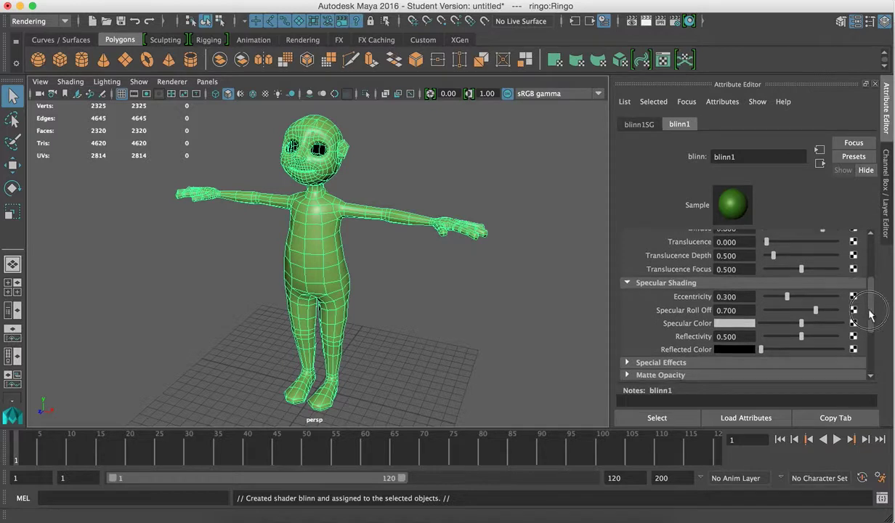
drag(802, 332, 769, 338)
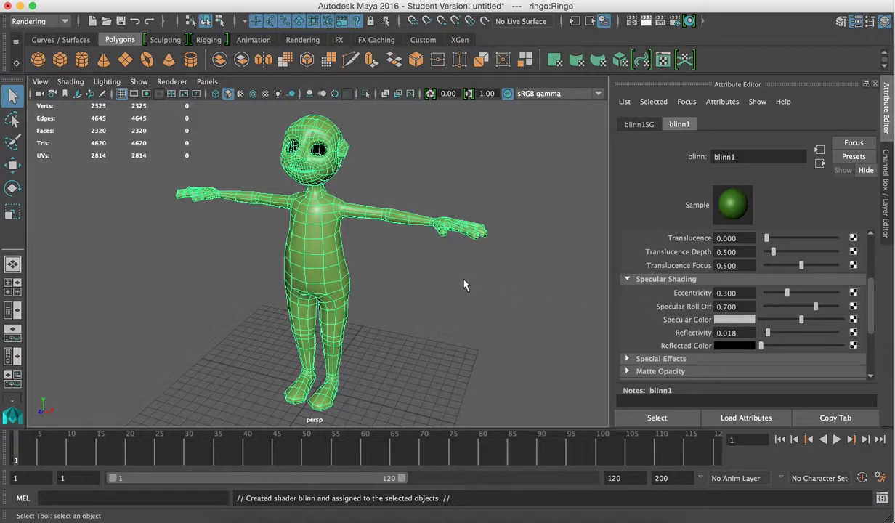
click(447, 290)
Create a directional light and scale its icon up at the character's feet.
alt+right_drag(439, 261, 411, 252)
alt+drag(411, 252, 452, 268)
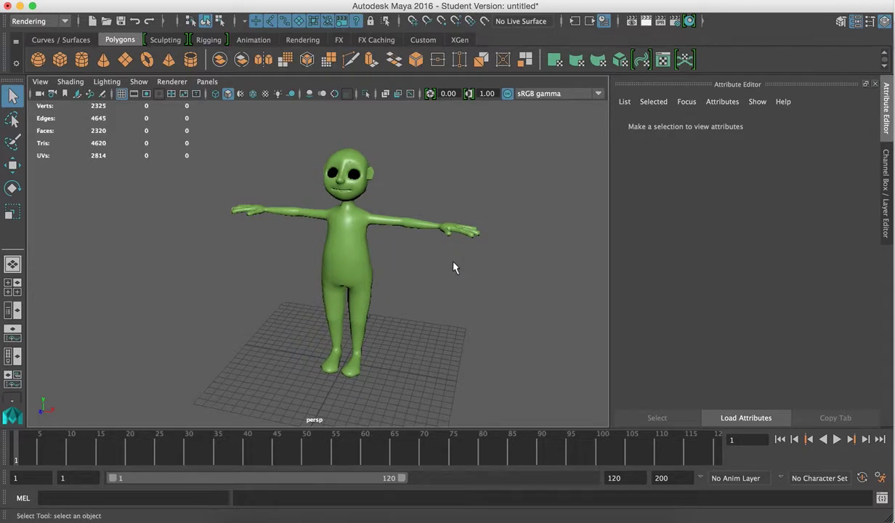
alt+middle_drag(459, 266, 444, 260)
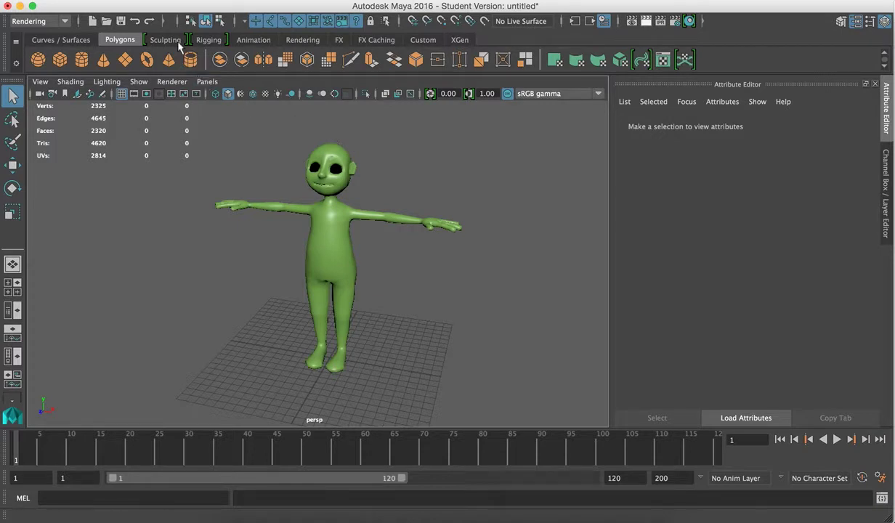
click(139, 1)
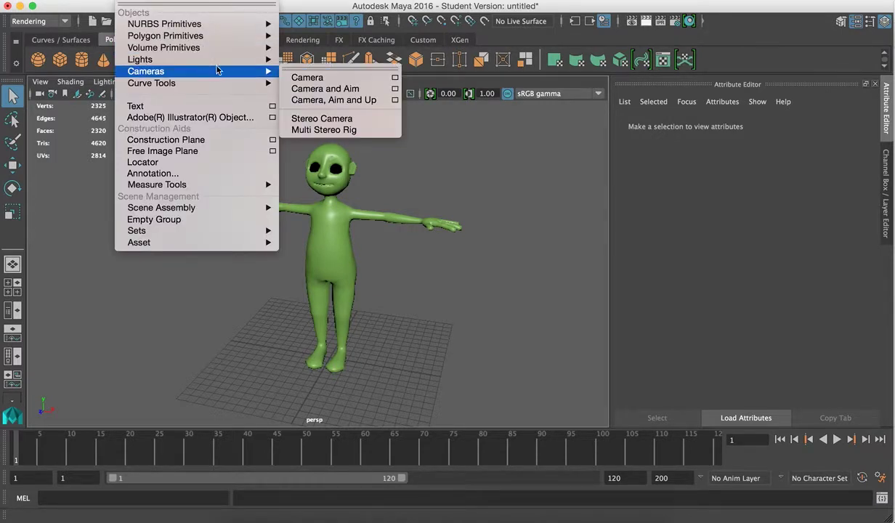
mouse_move(240, 66)
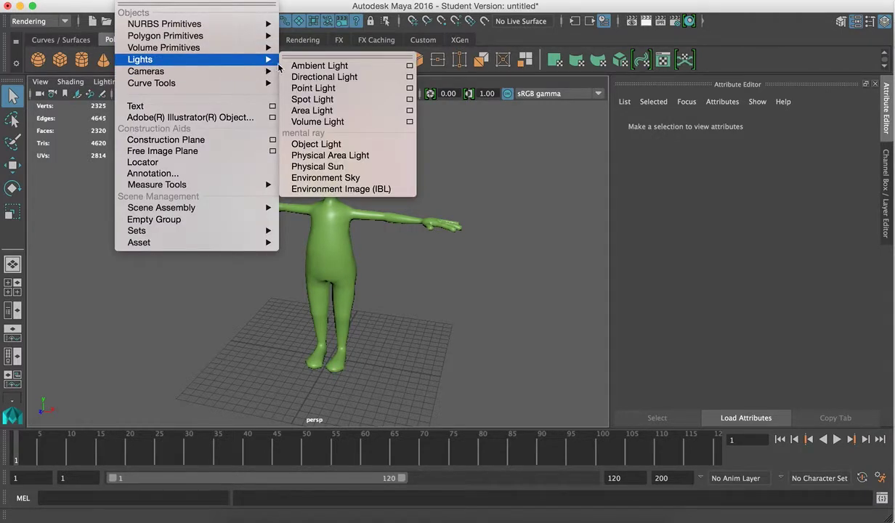
click(336, 75)
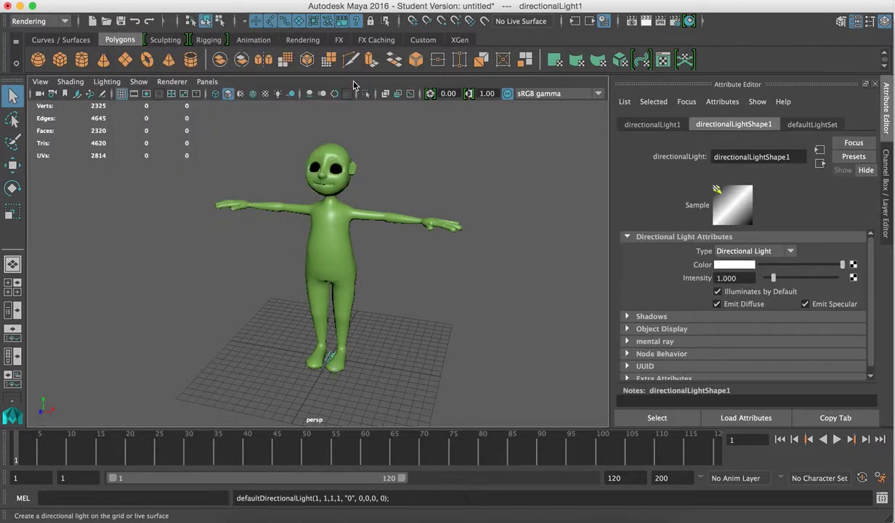
key(r)
drag(331, 358, 406, 390)
Move the directional light out beside and above the character, and raise its aim target to the upper body using the light manipulators.
alt+drag(458, 267, 402, 282)
key(w)
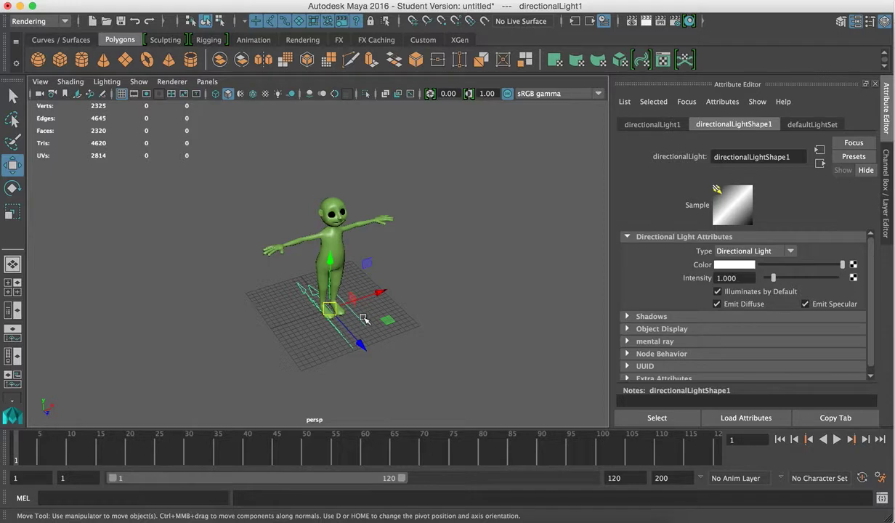
key(t)
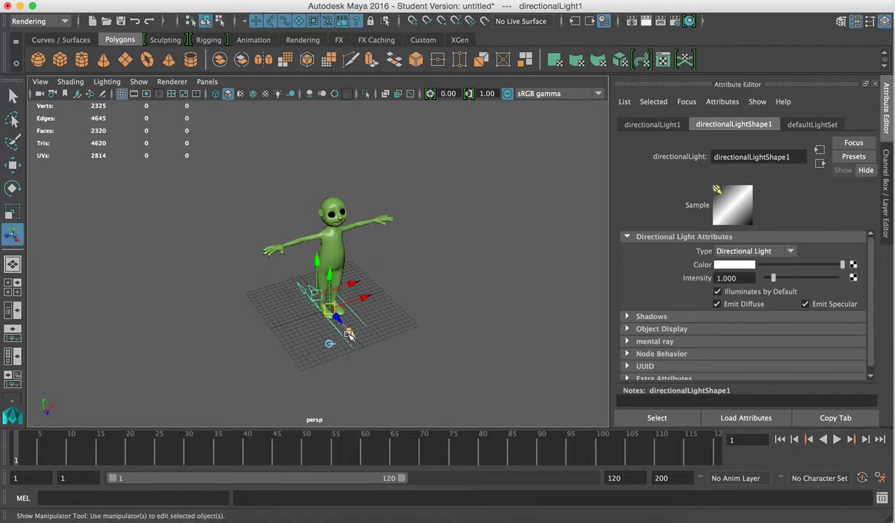
drag(349, 333, 394, 279)
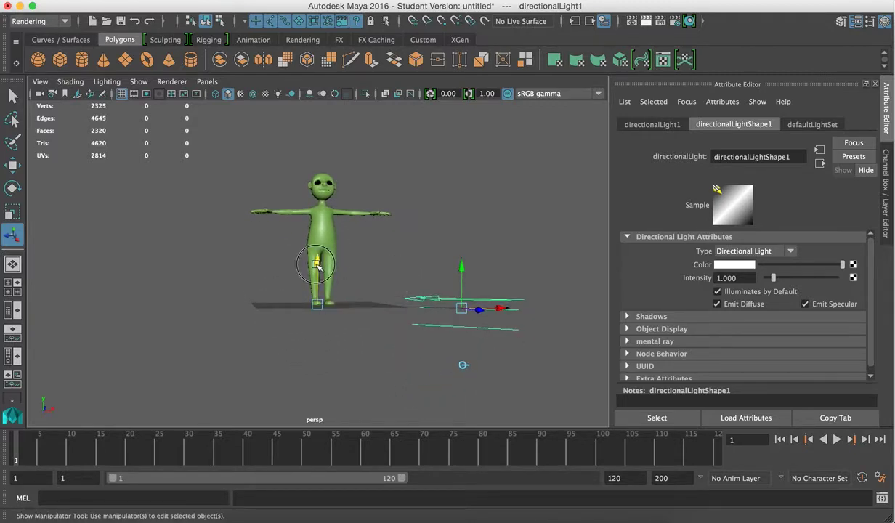
drag(318, 265, 322, 235)
drag(460, 268, 291, 247)
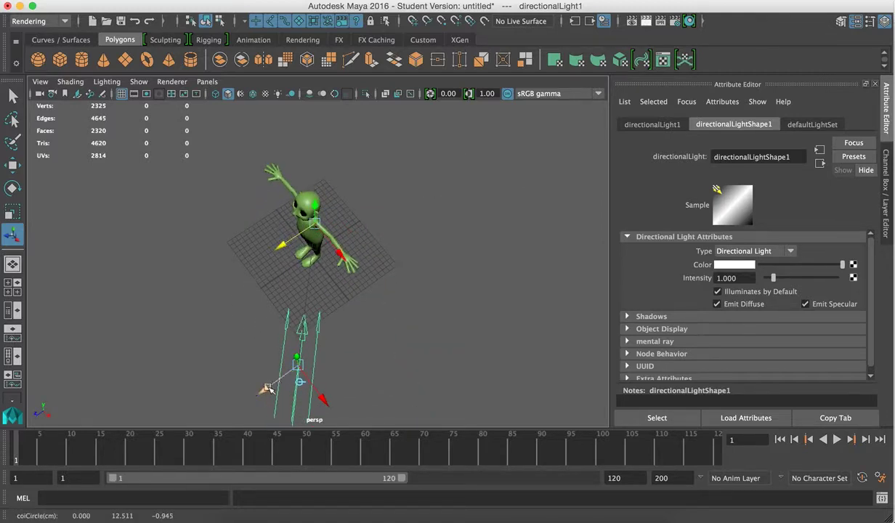
drag(256, 367, 374, 206)
drag(296, 177, 286, 162)
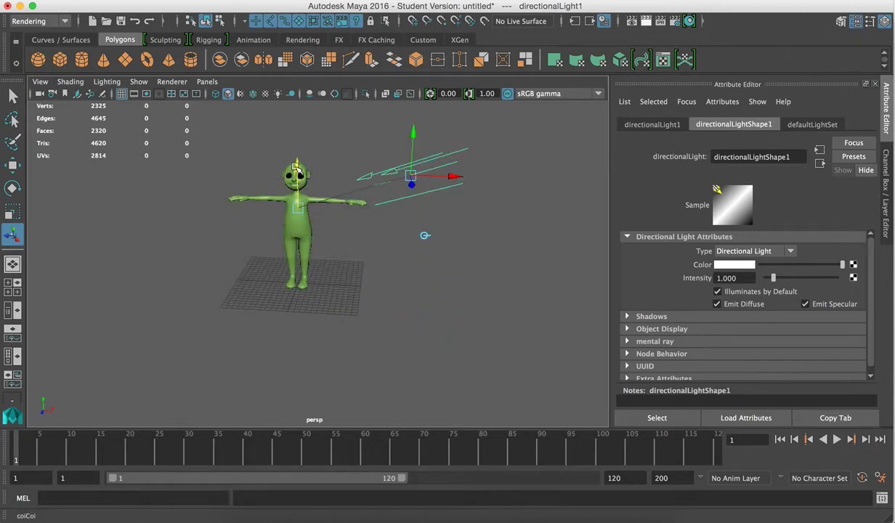
alt+drag(279, 222, 371, 224)
alt+middle_drag(356, 217, 344, 217)
alt+drag(344, 218, 385, 230)
alt+drag(364, 185, 293, 166)
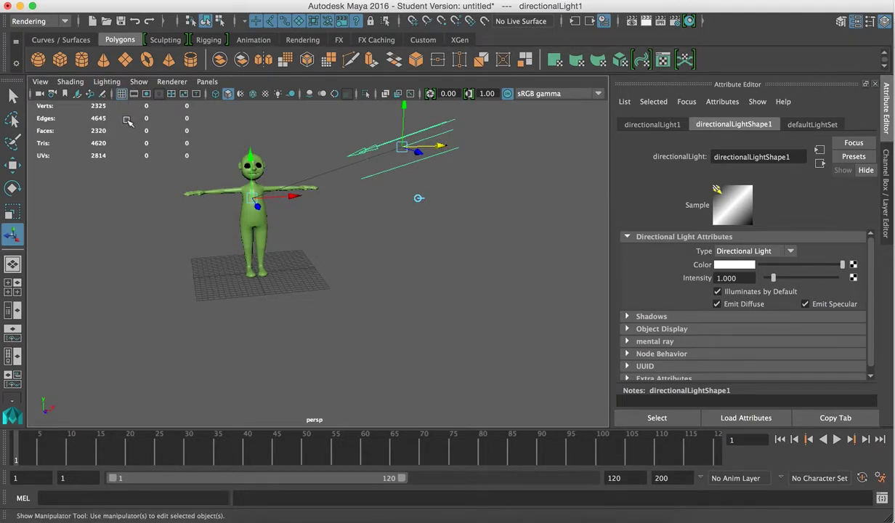
Display the viewport with all scene lights, and restrict the lighting to selected lights only.
key(7)
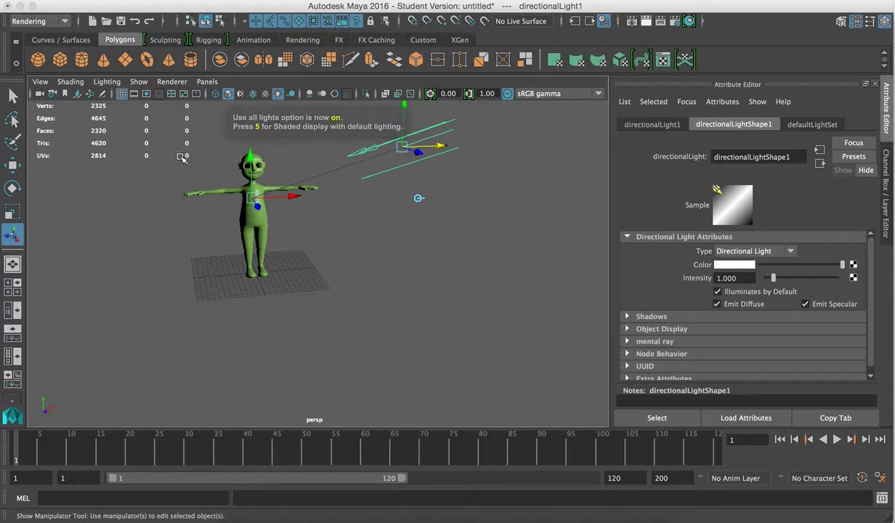
click(108, 82)
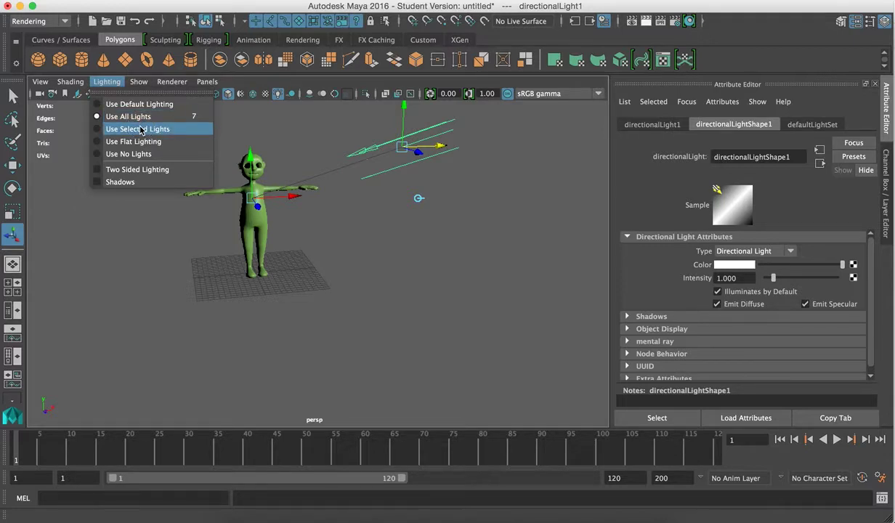
click(142, 129)
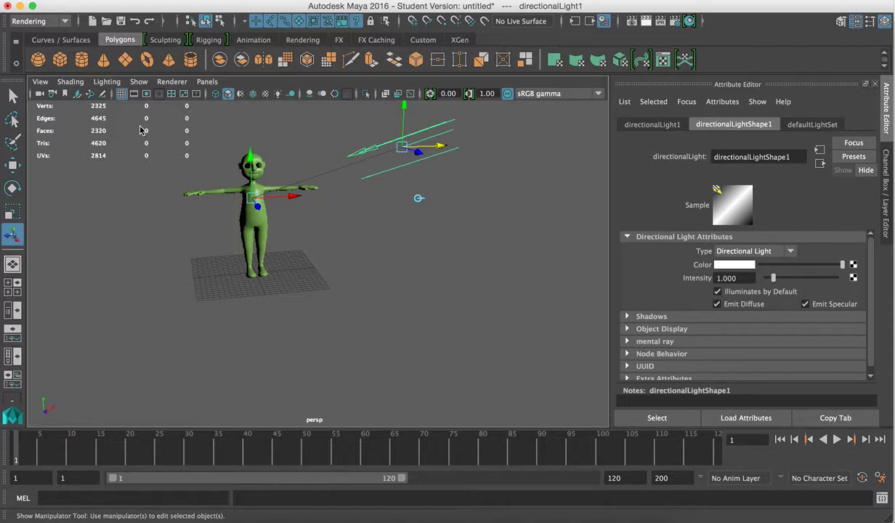
Move the directional light forward along its Z axis so it shines on the character from the front side.
alt+drag(417, 183, 511, 222)
drag(456, 162, 280, 184)
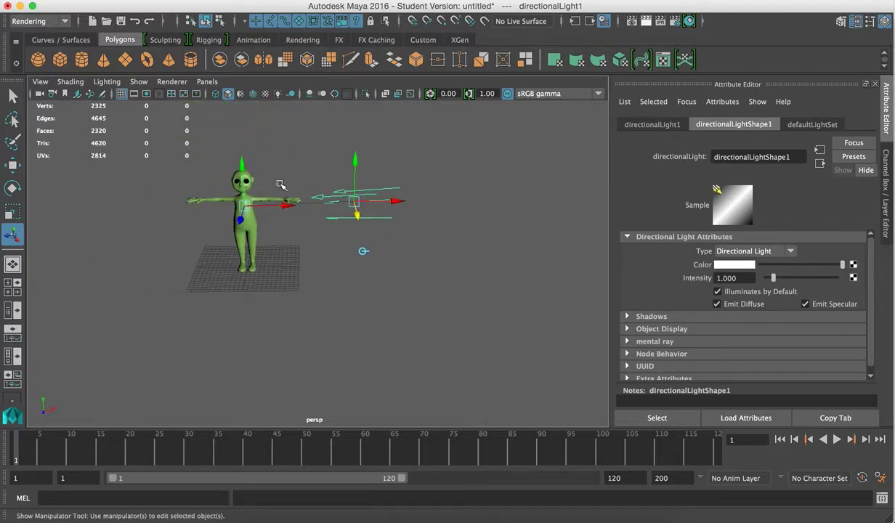
alt+drag(237, 158, 355, 200)
drag(420, 172, 436, 233)
Examine how the directional light shades the character's face and body, close up and from several angles.
alt+right_drag(436, 233, 475, 327)
alt+middle_drag(344, 196, 319, 208)
alt+drag(319, 208, 282, 196)
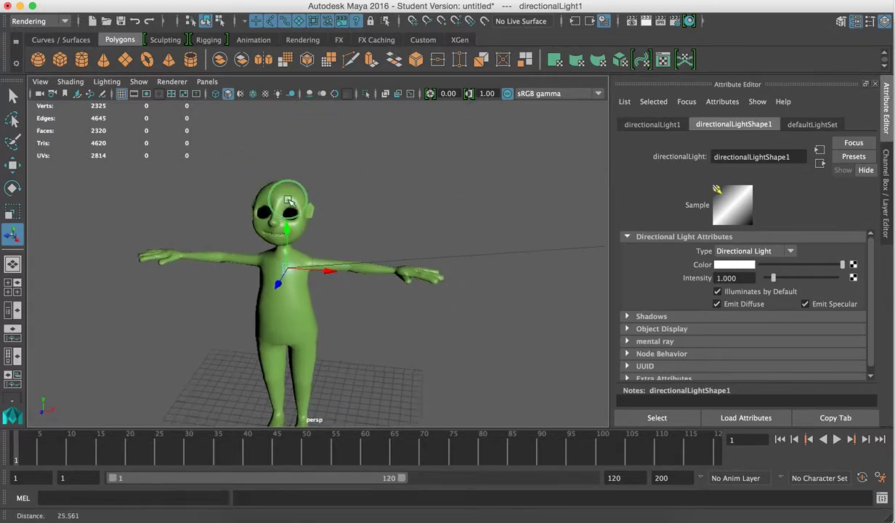
alt+right_drag(281, 196, 390, 259)
alt+drag(309, 207, 368, 212)
alt+middle_drag(368, 212, 544, 162)
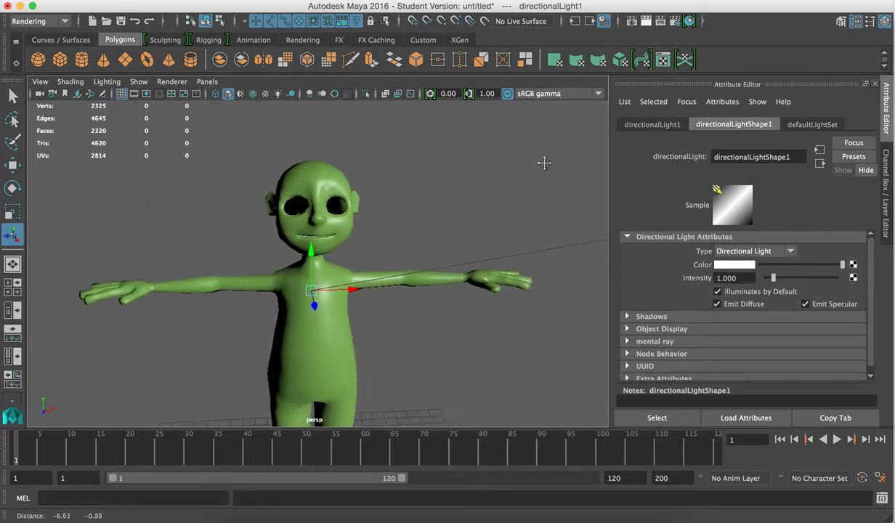
alt+drag(314, 231, 331, 210)
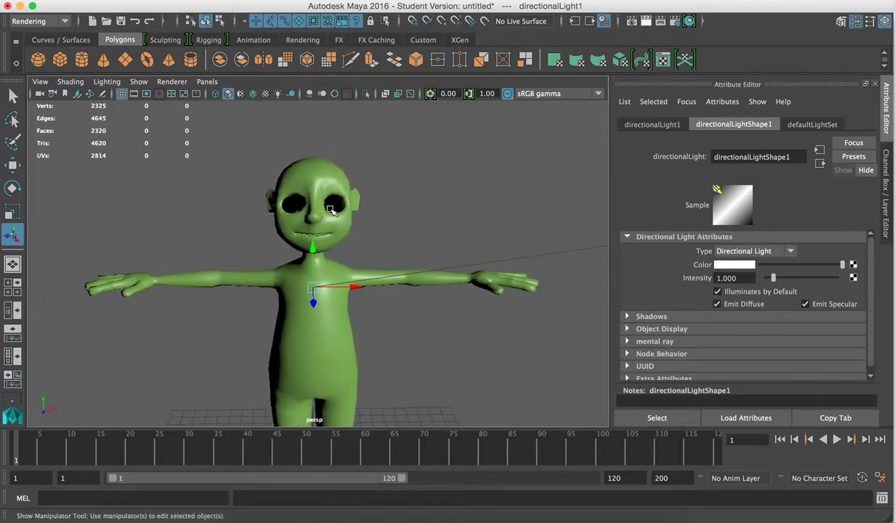
alt+right_drag(364, 219, 327, 189)
alt+drag(327, 189, 419, 344)
alt+right_drag(420, 344, 313, 186)
alt+drag(312, 185, 459, 269)
alt+drag(218, 228, 211, 180)
scroll(392, 330, up, 6)
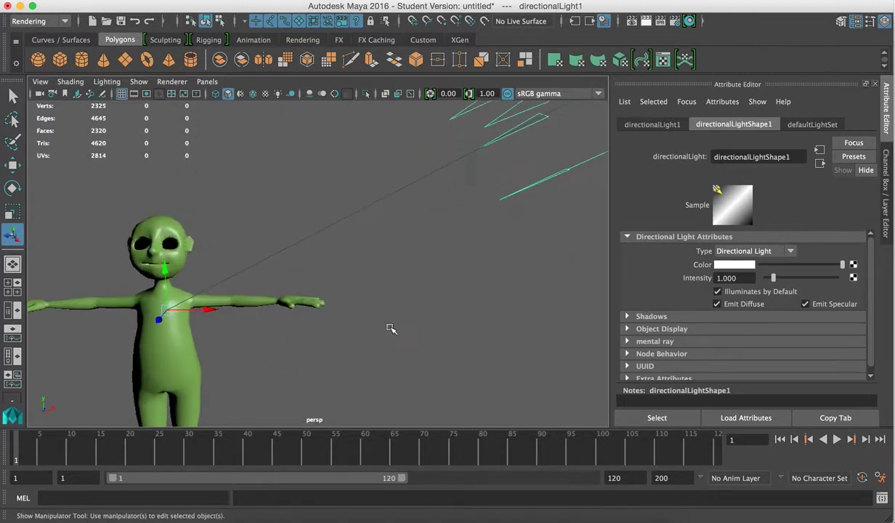
alt+middle_drag(255, 232, 292, 201)
alt+right_drag(292, 201, 434, 293)
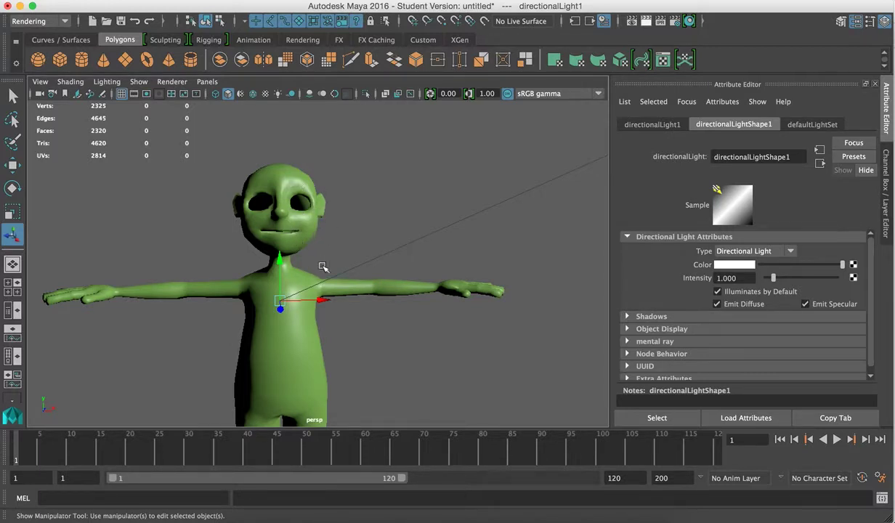
alt+right_drag(381, 295, 344, 242)
alt+right_drag(448, 356, 383, 279)
alt+drag(383, 279, 476, 285)
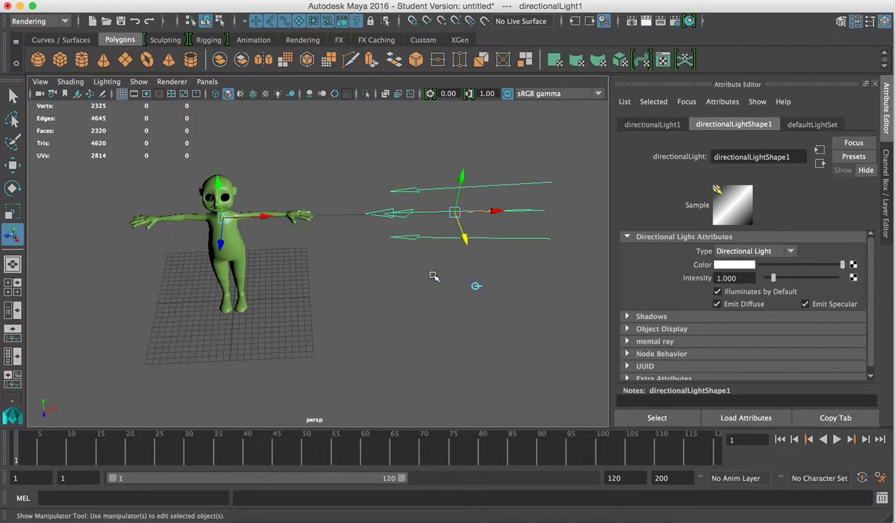
alt+drag(394, 306, 376, 229)
alt+middle_drag(318, 223, 322, 245)
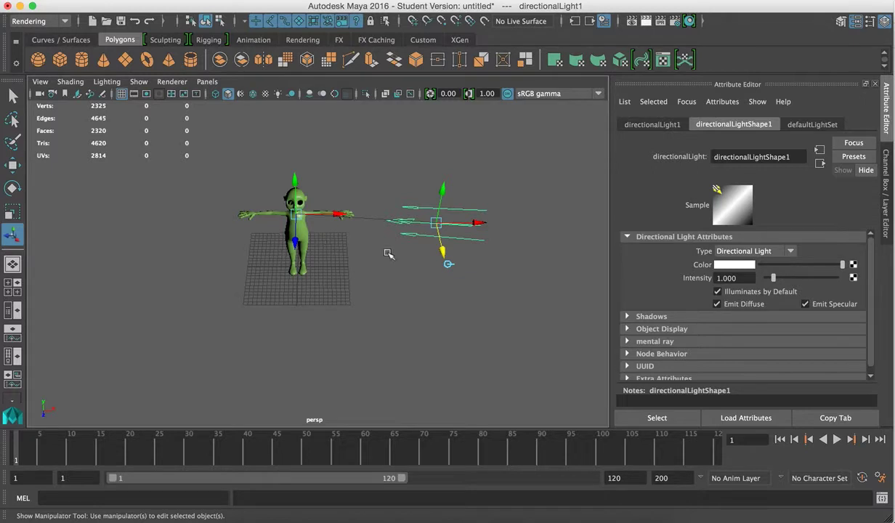
Expand the directional light's Shadows settings and go to its Raytrace Shadow Attributes.
click(627, 316)
drag(871, 262, 881, 323)
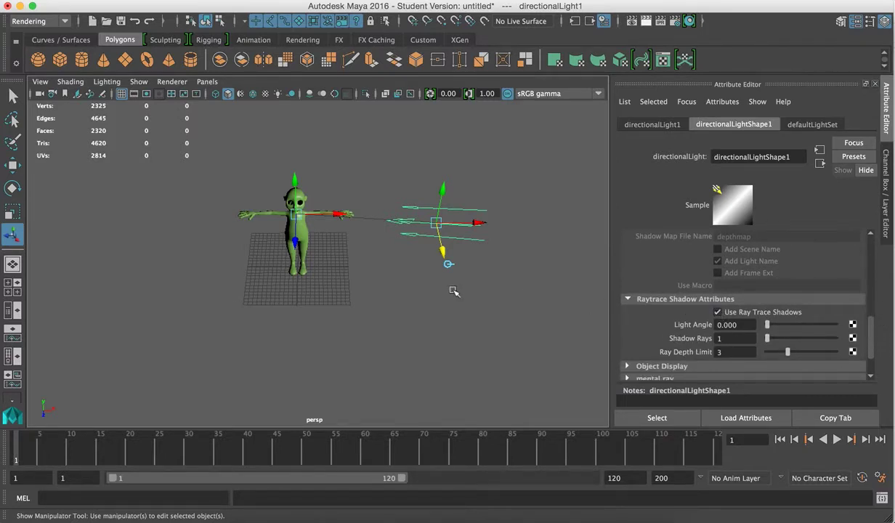
Duplicate the directional light and move the copy along X to the opposite side of the character, to about -27.6 cm.
click(509, 251)
click(470, 216)
key(ctrl+d)
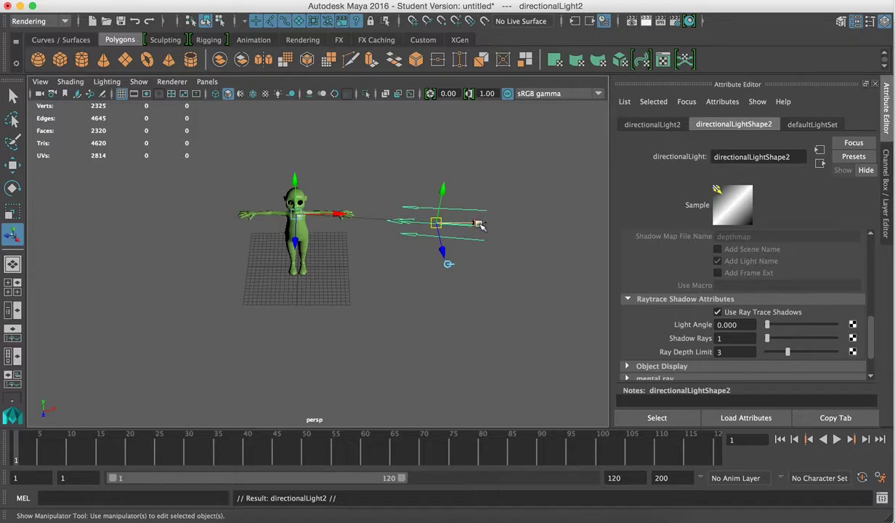
drag(480, 227, 176, 247)
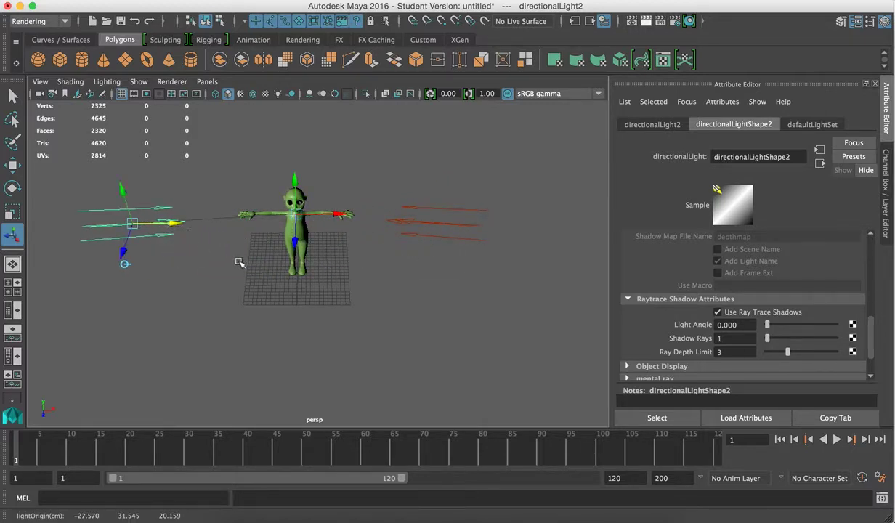
Adjust the copied light's height and depth beside the character with the light manipulators, leaving its aim on the upper body.
alt+drag(285, 258, 446, 259)
key(t)
middle_drag(327, 283, 349, 279)
alt+drag(348, 279, 335, 247)
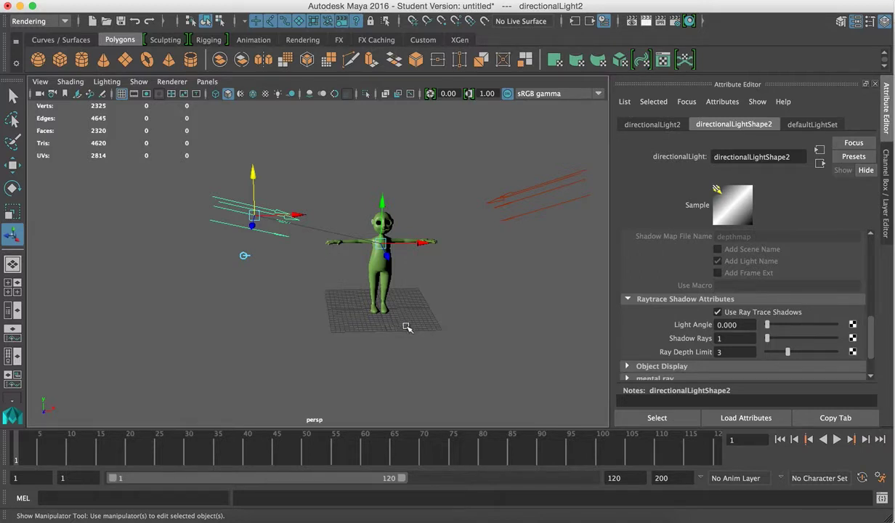
alt+drag(376, 315, 446, 343)
click(297, 286)
alt+drag(374, 276, 282, 202)
right_drag(282, 202, 467, 315)
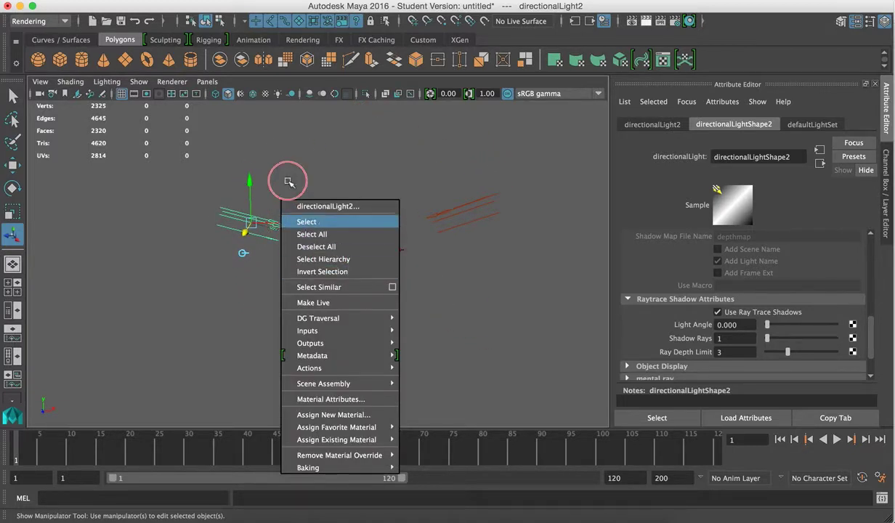
click(343, 135)
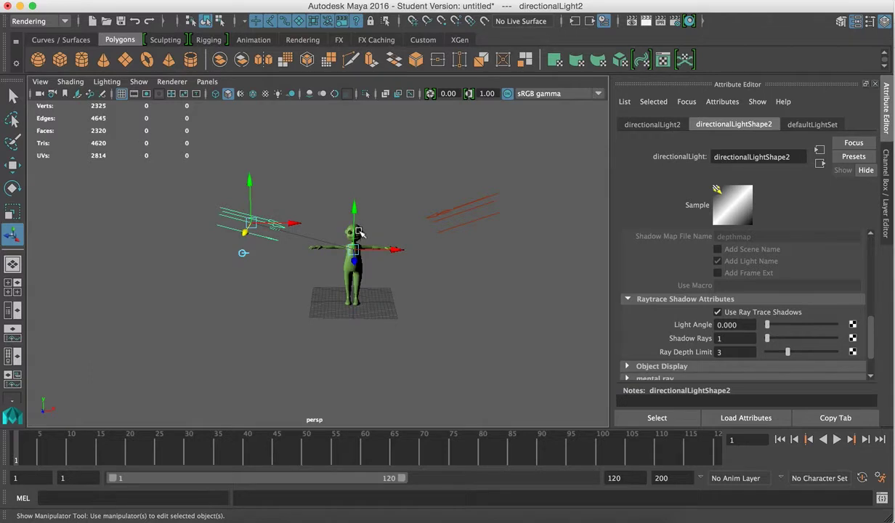
alt+middle_drag(318, 248, 340, 236)
alt+right_drag(340, 236, 349, 270)
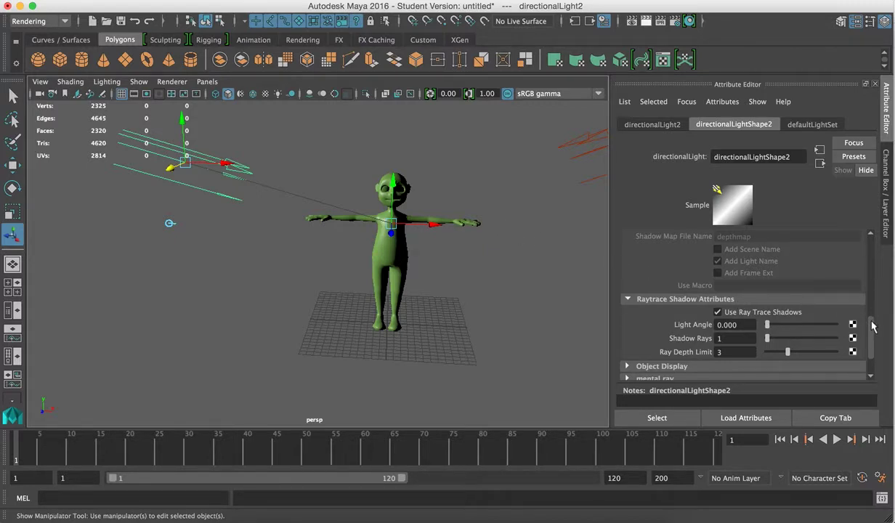
Set the copied directional light's Intensity to 0.5.
drag(874, 327, 869, 240)
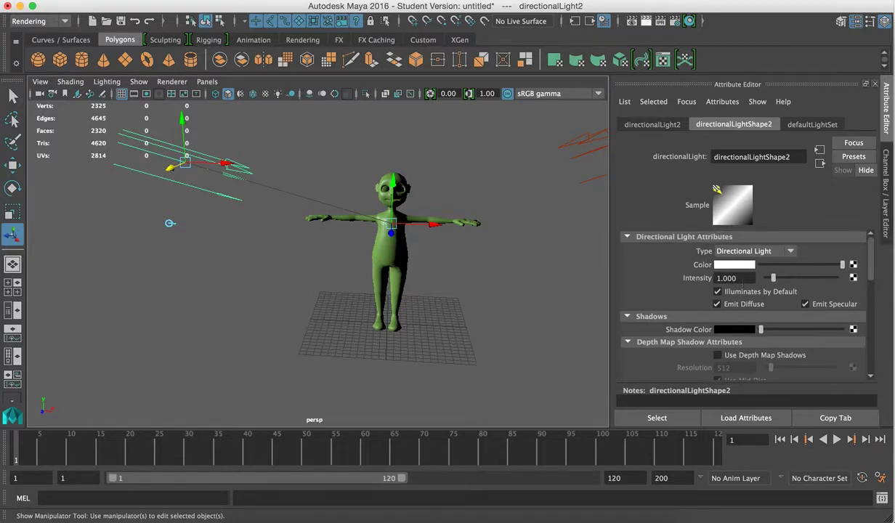
double_click(723, 279)
text(0.5)
key(Return)
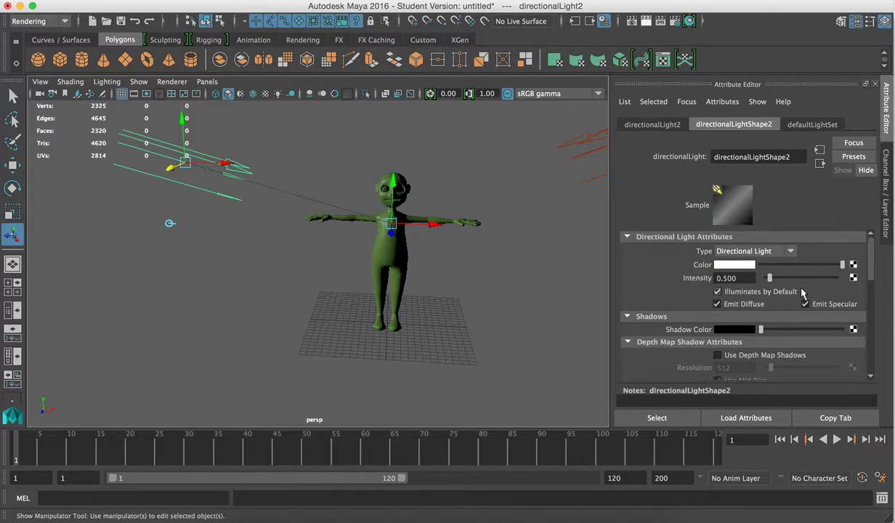
Turn off Use Ray Trace Shadows for the copied directional light.
drag(871, 258, 880, 337)
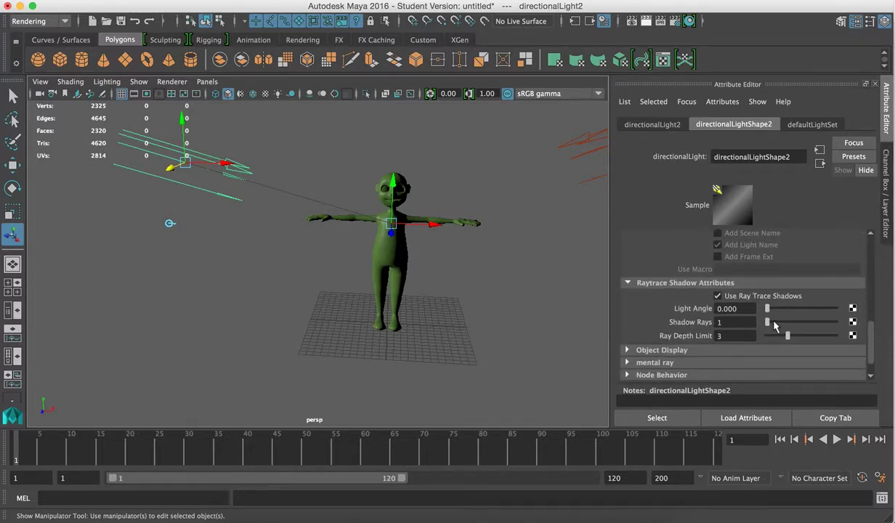
click(718, 295)
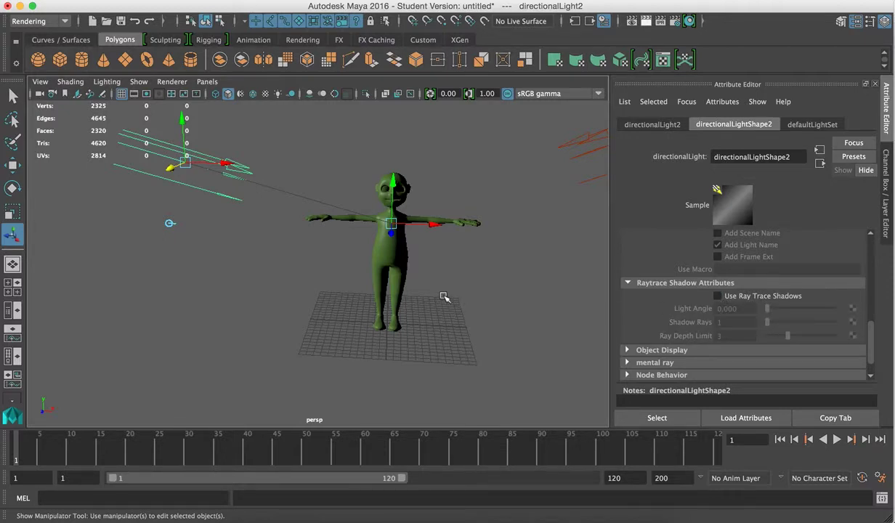
click(476, 275)
Compare the character's shading with no light selected, with only the original light selected, and with only the copy selected.
scroll(474, 264, down, 2)
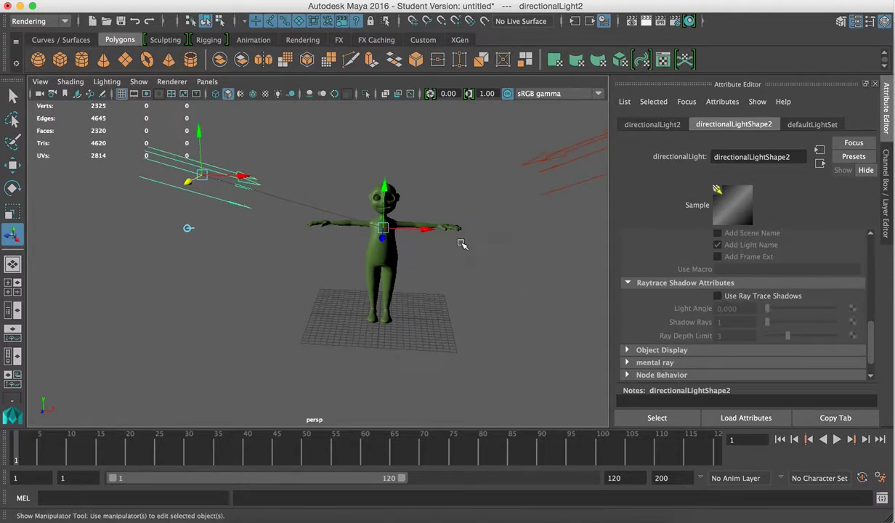
scroll(455, 293, down, 1)
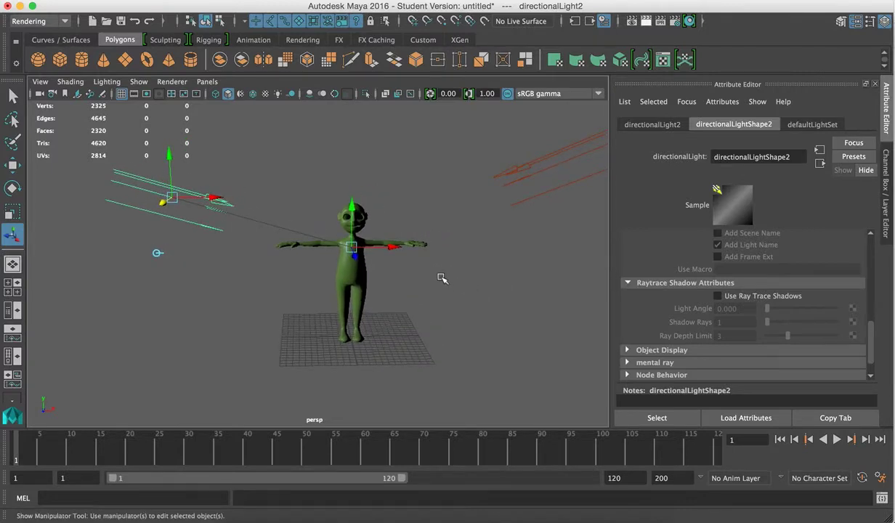
scroll(443, 282, down, 1)
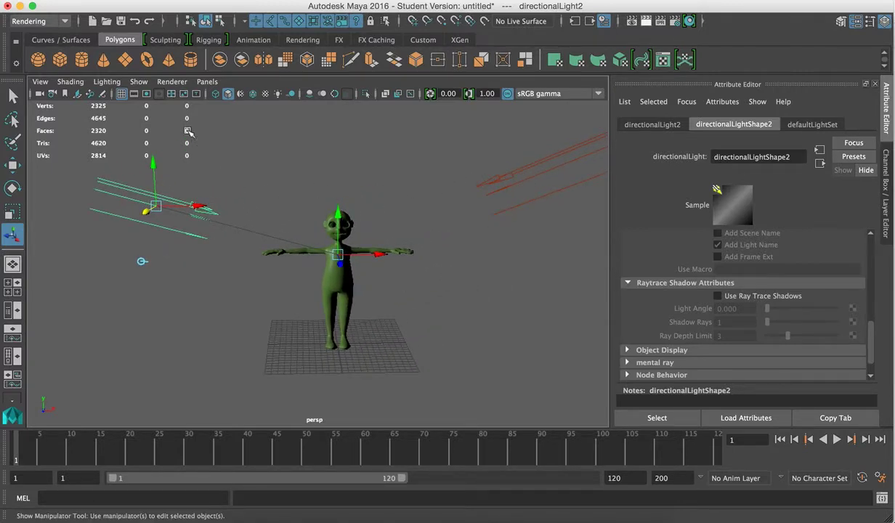
click(113, 83)
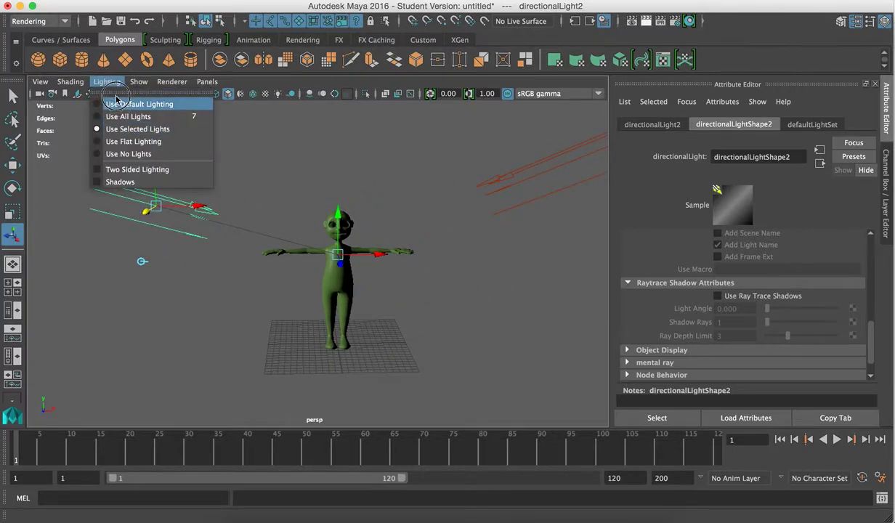
click(115, 83)
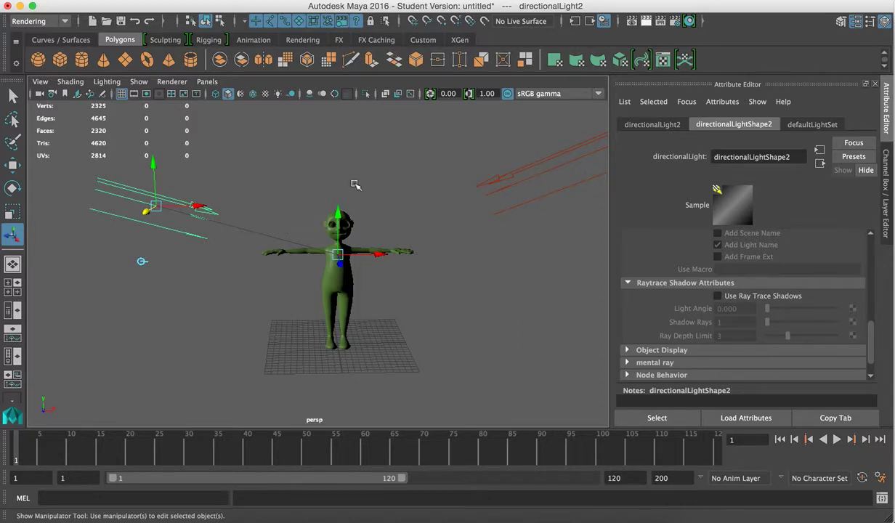
click(412, 324)
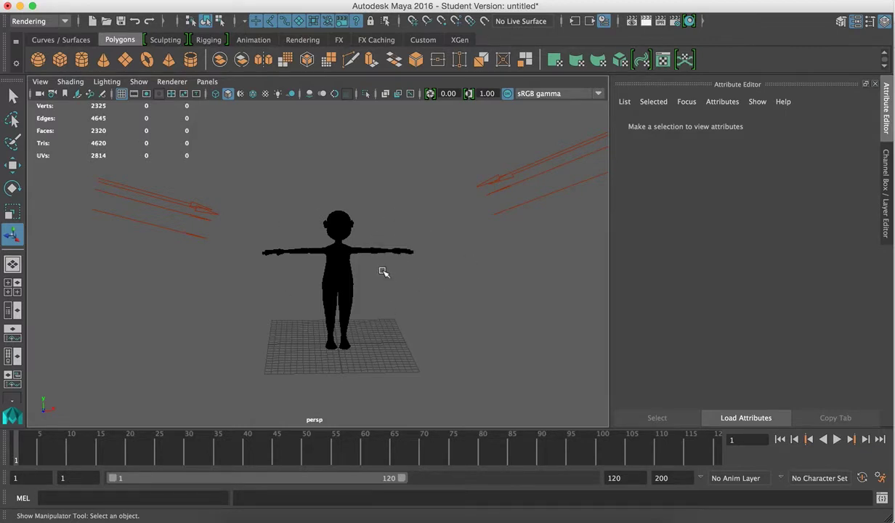
click(550, 161)
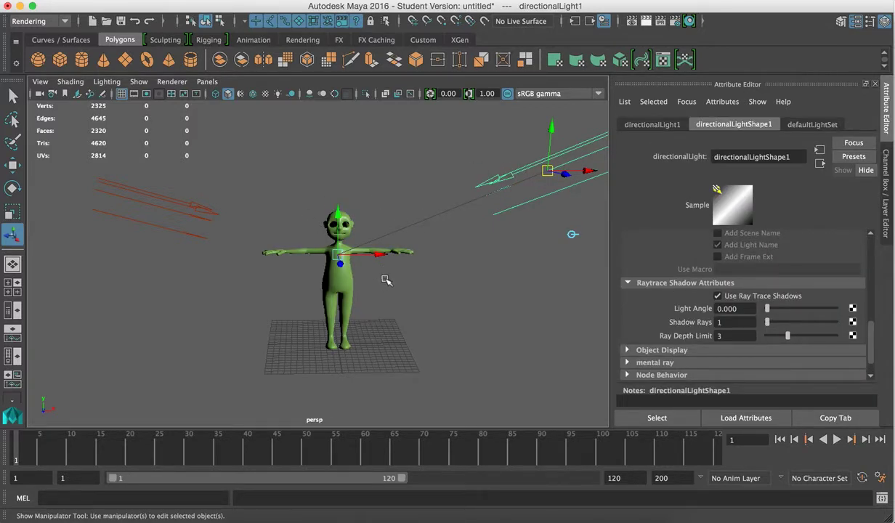
click(169, 208)
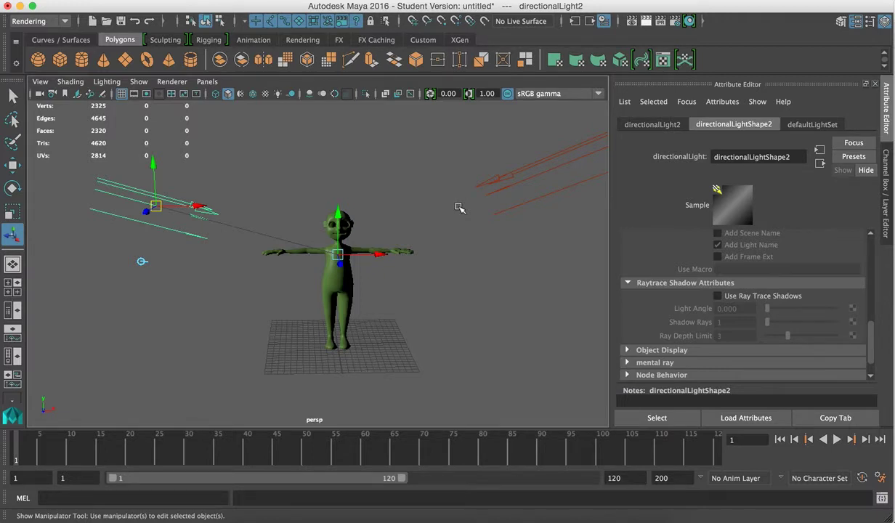
Switch the viewport to Use All Lights, deselect the copied light and view the character up close.
click(107, 83)
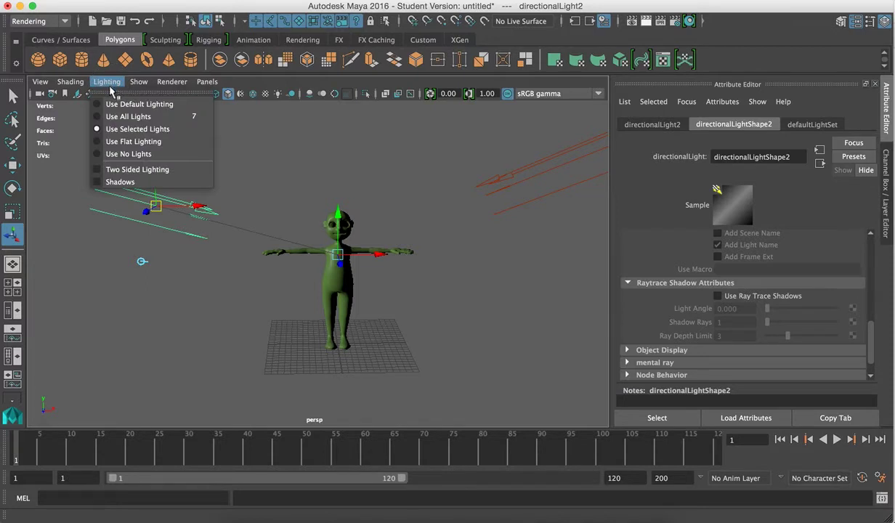
click(115, 118)
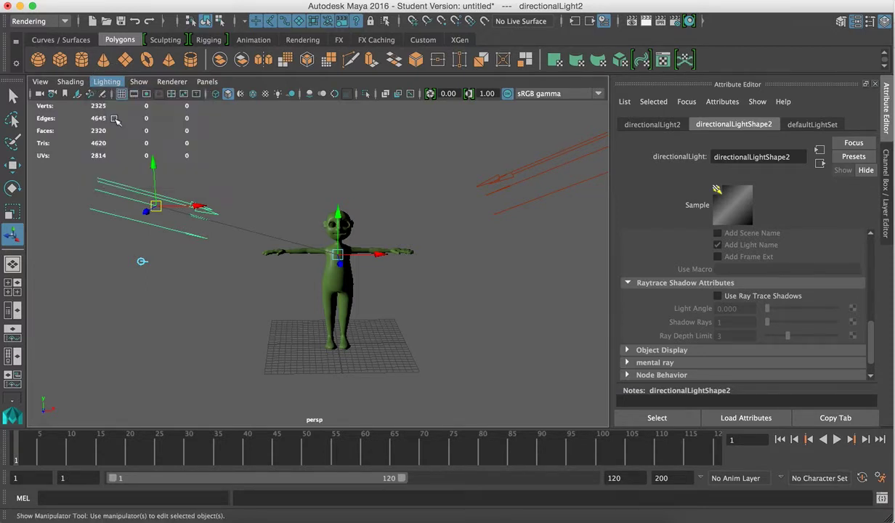
click(394, 180)
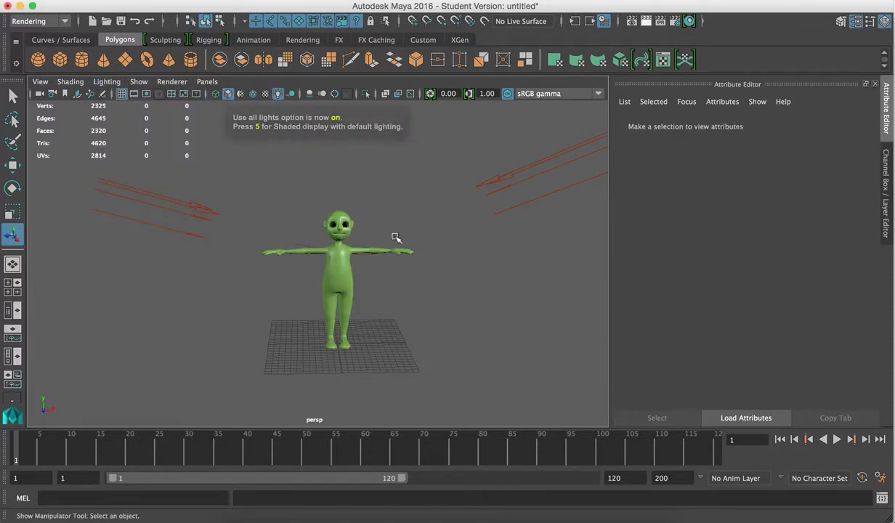
alt+right_drag(395, 265, 588, 374)
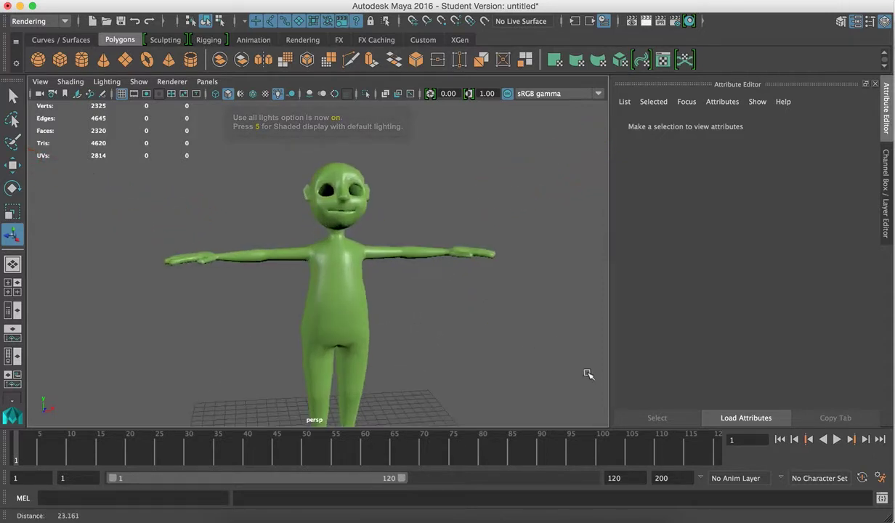
alt+right_drag(464, 267, 443, 312)
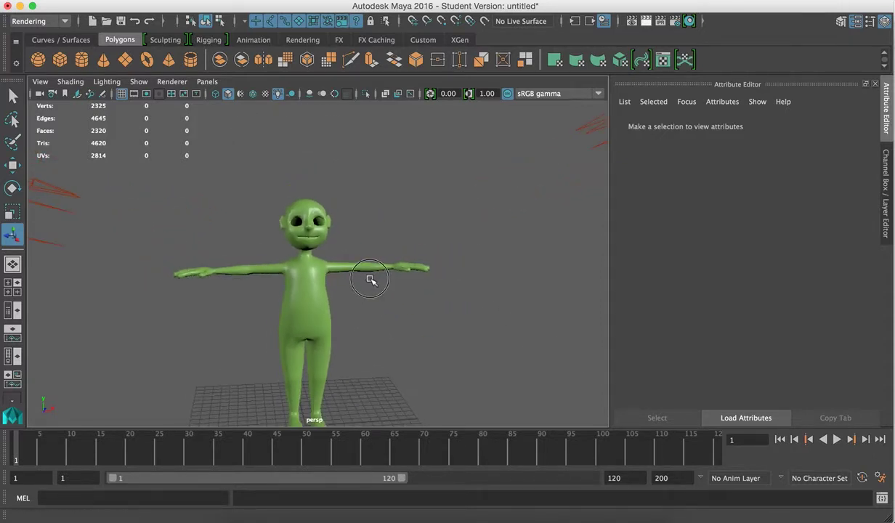
Set the original directional light's Color to a pale warm orange with a hue of about 30.
alt+drag(366, 278, 437, 291)
alt+drag(310, 270, 266, 259)
alt+middle_drag(266, 259, 400, 226)
alt+drag(399, 226, 253, 253)
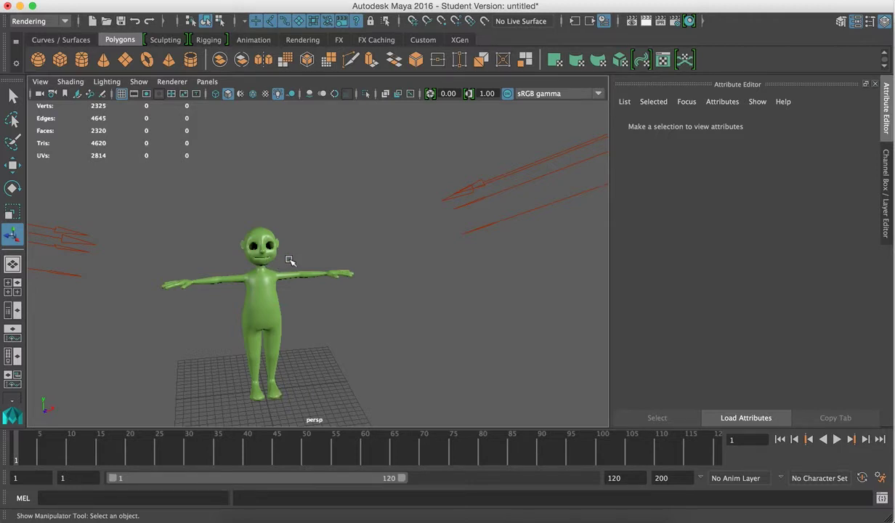
alt+right_drag(299, 266, 349, 278)
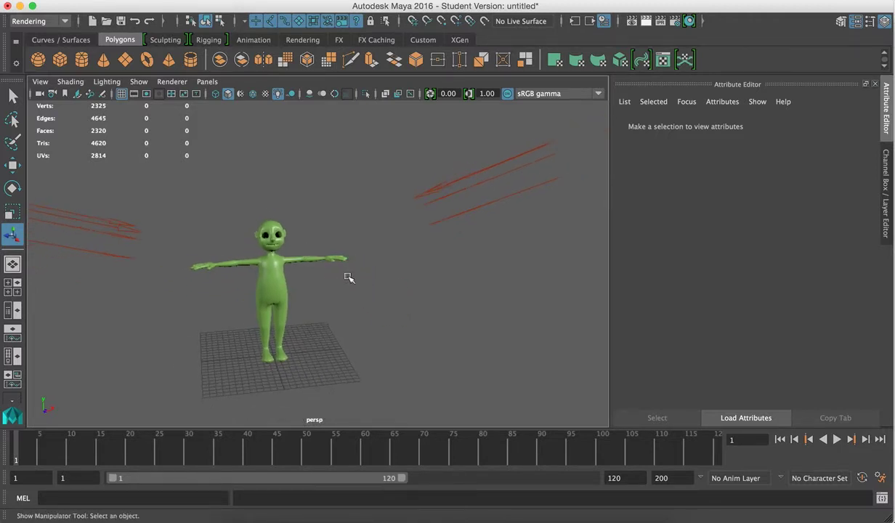
click(438, 192)
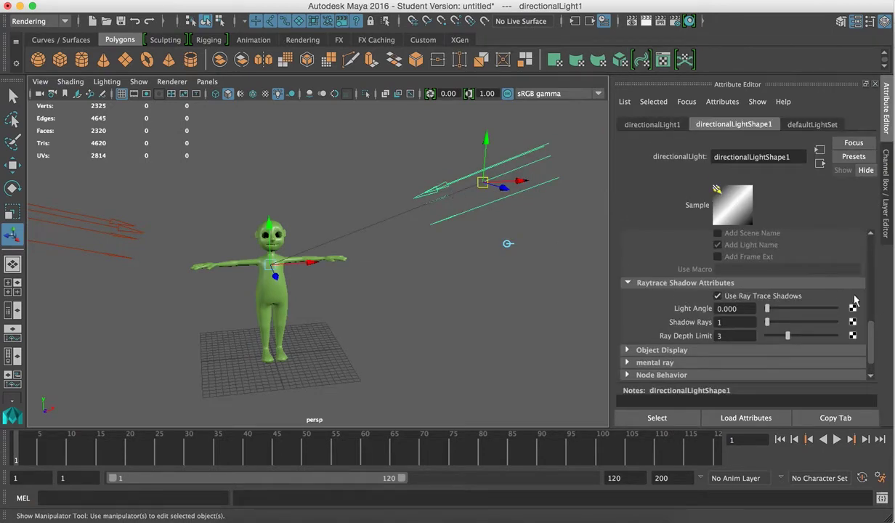
drag(873, 329, 870, 249)
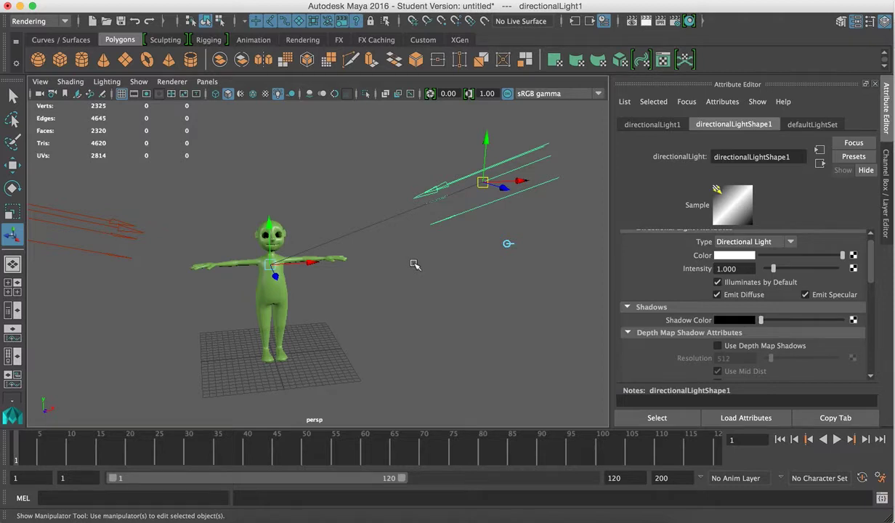
click(735, 256)
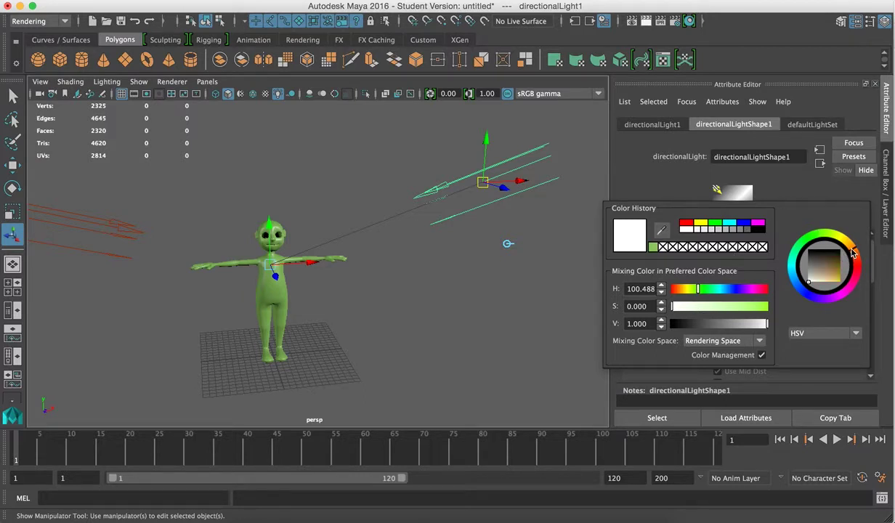
mouse_move(825, 276)
mouse_down()
mouse_move(794, 264)
mouse_move(824, 288)
mouse_up()
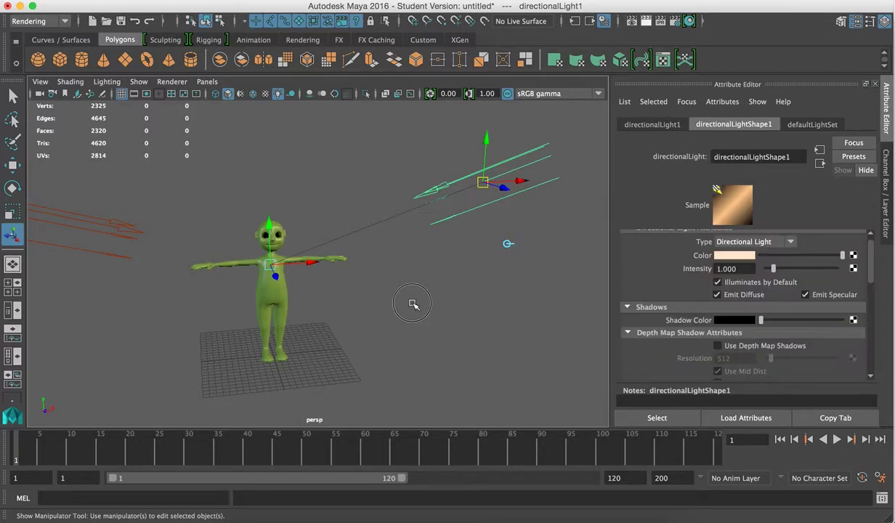
Set the copied directional light's Color to pale pink with hue about 330, saturation about 0.39 and value 1, and deselect it.
click(199, 244)
click(95, 228)
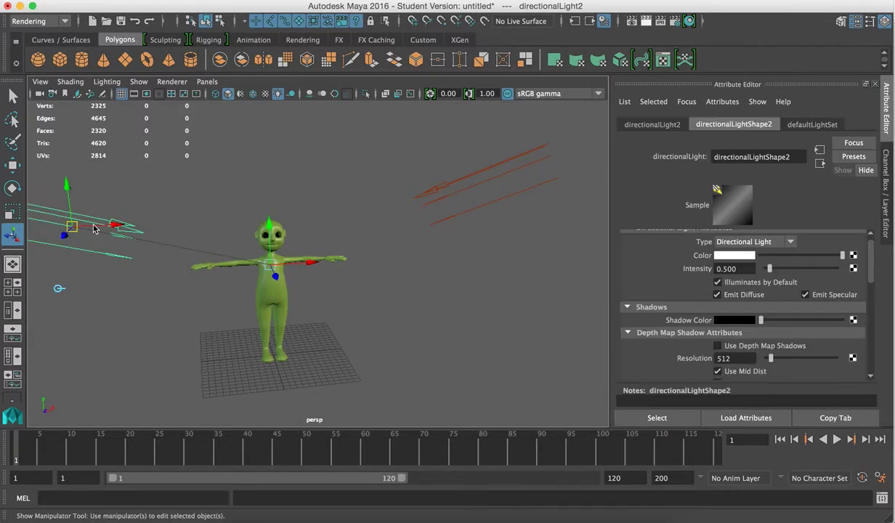
click(737, 255)
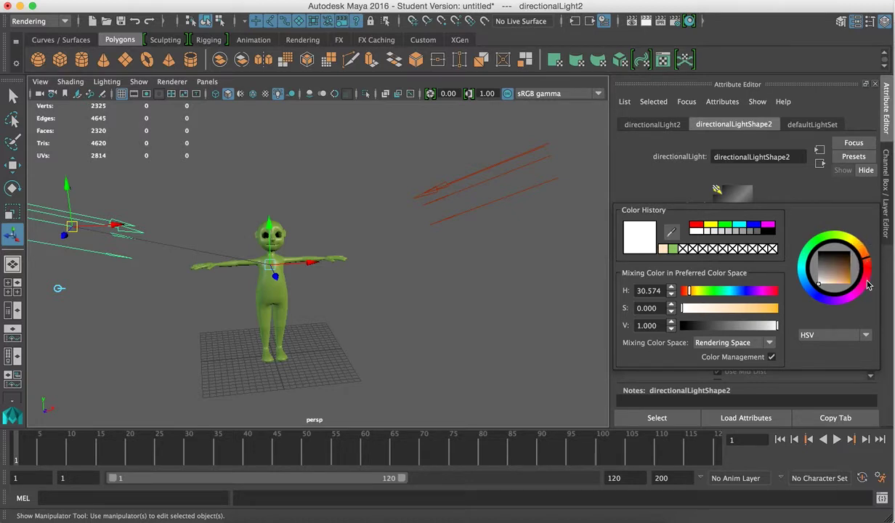
drag(865, 290, 833, 288)
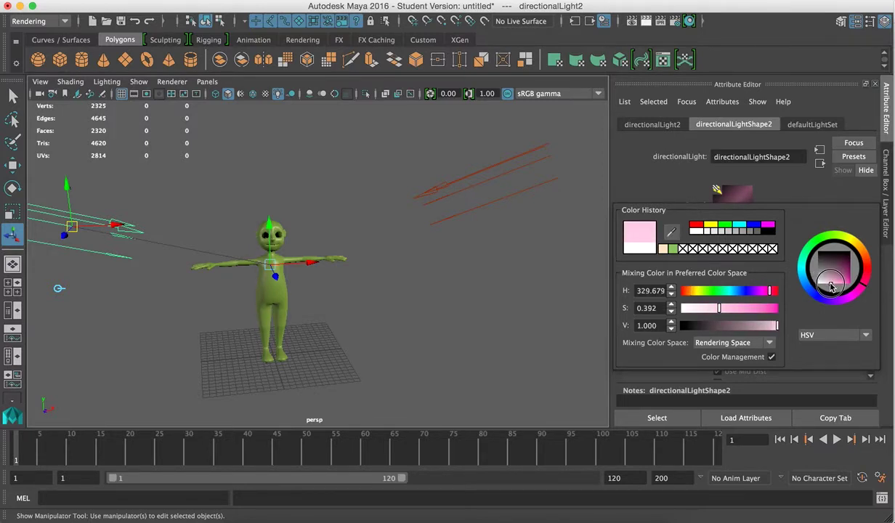
click(393, 289)
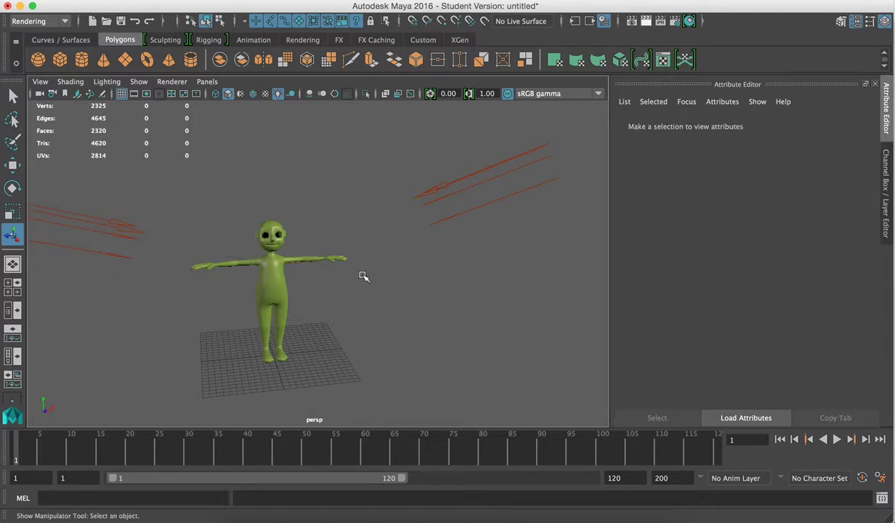
Frame the character's upper body and set the Maya Software anti-aliasing quality to Production quality in the render settings.
scroll(359, 276, up, 5)
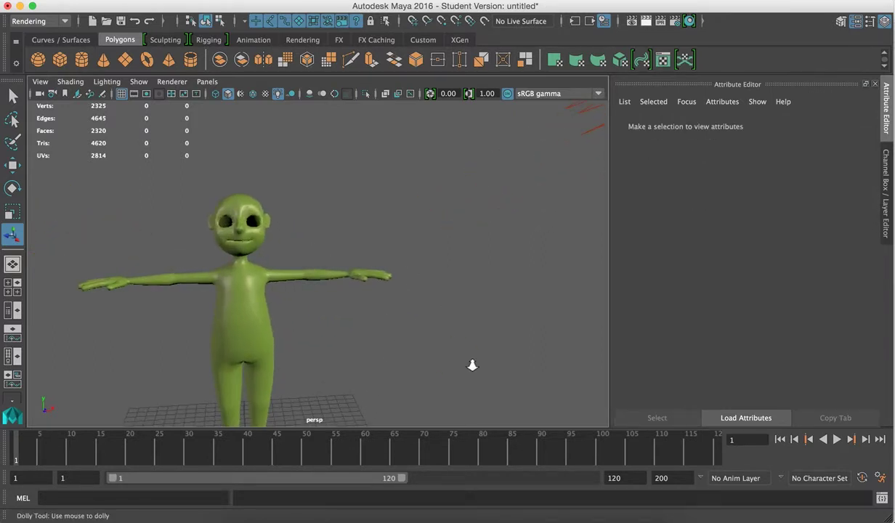
alt+drag(324, 287, 357, 244)
scroll(354, 272, up, 3)
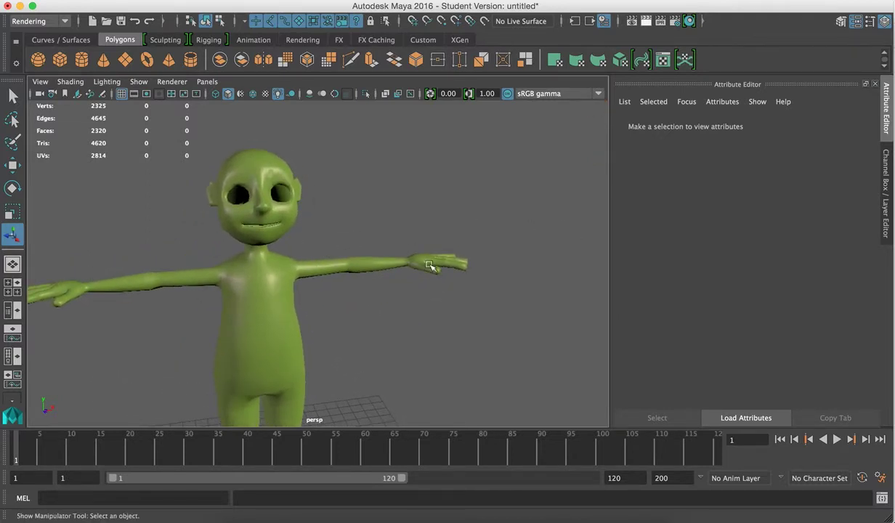
click(675, 23)
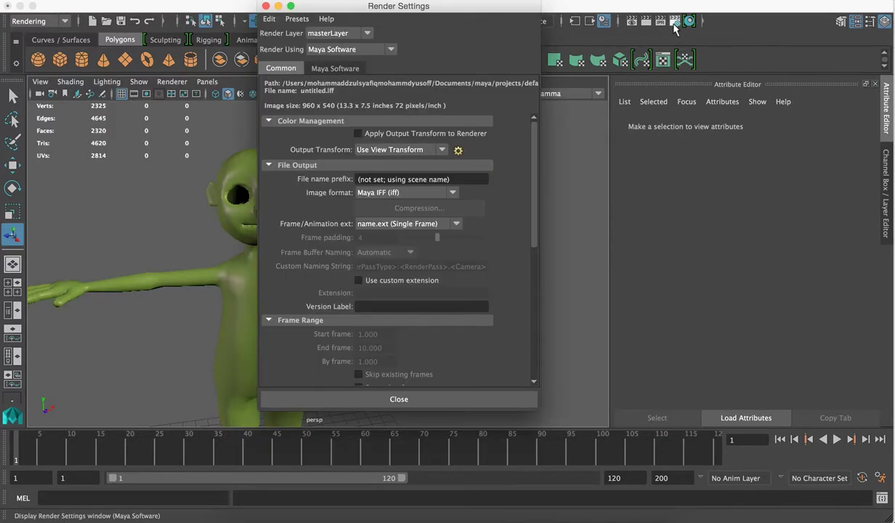
click(393, 49)
click(363, 63)
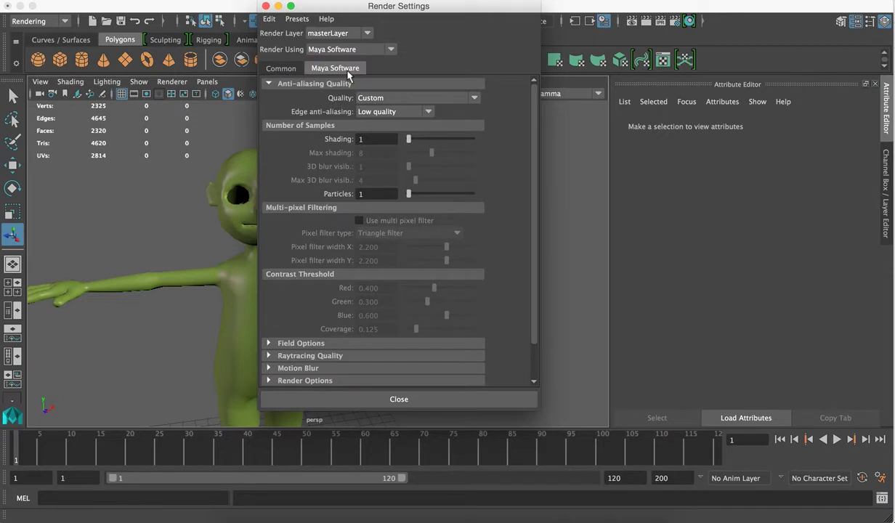
click(428, 114)
click(427, 114)
click(367, 95)
click(401, 149)
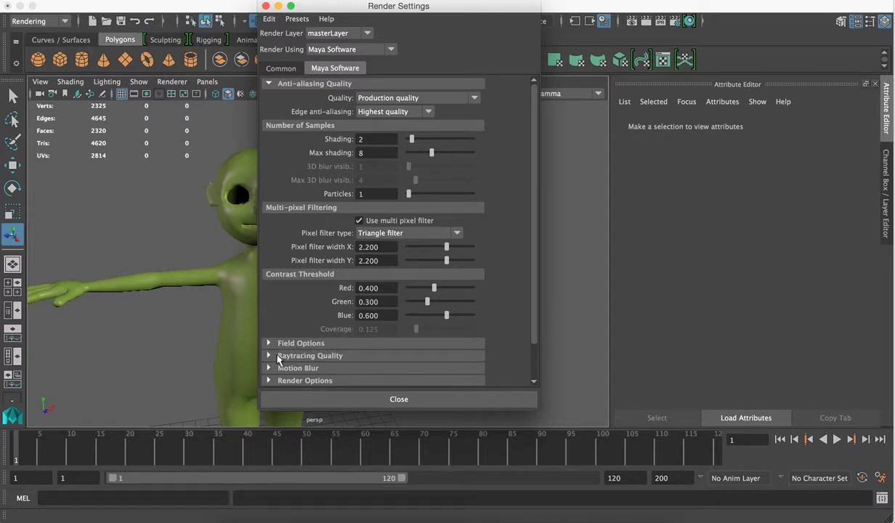
Turn on Raytracing in the render settings and render the current frame to check the colored lighting.
click(268, 381)
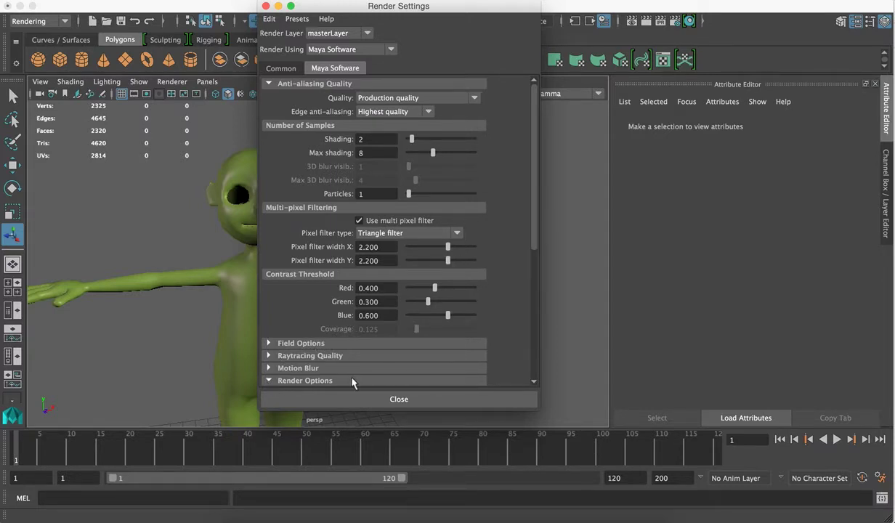
drag(536, 226, 533, 265)
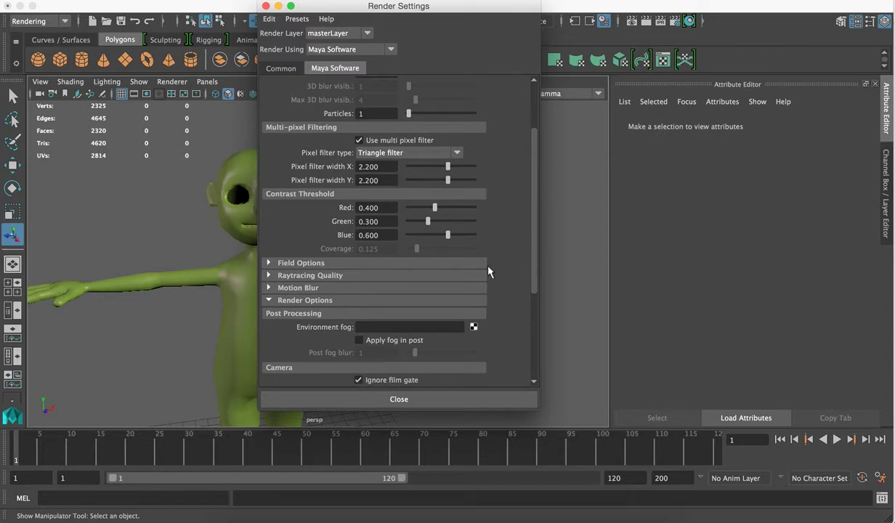
click(280, 275)
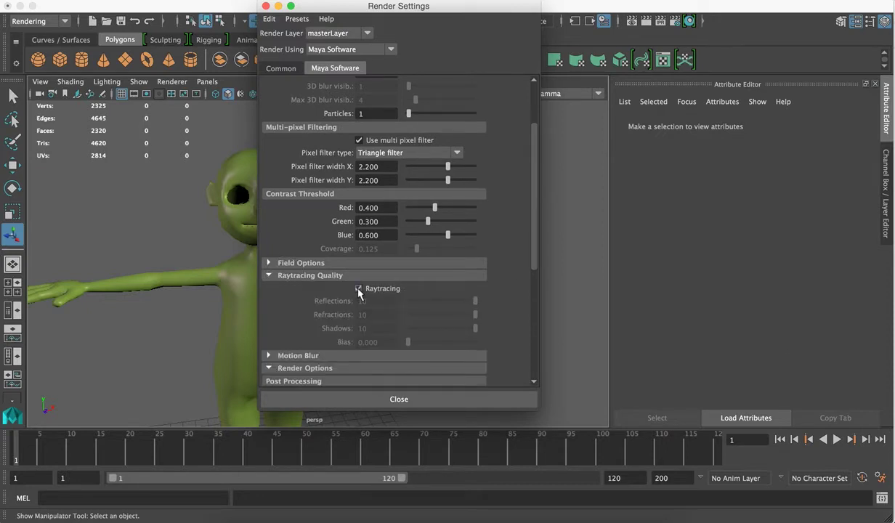
click(358, 288)
click(398, 400)
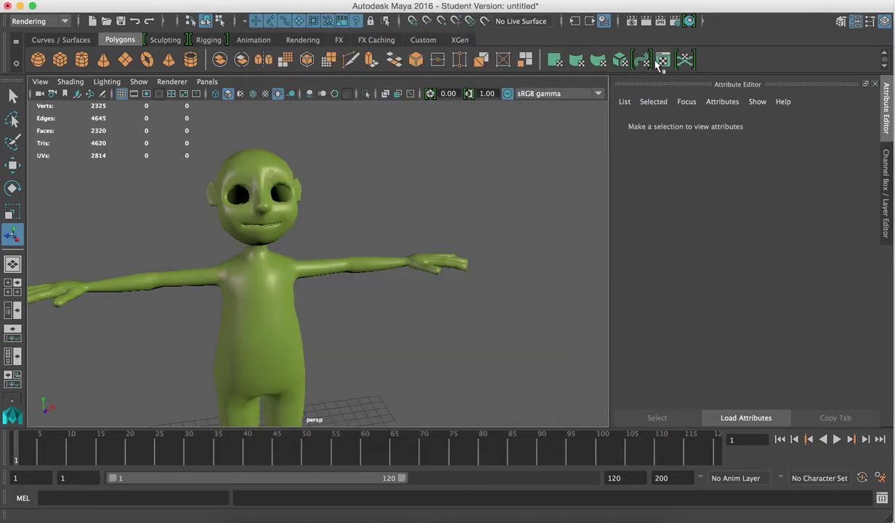
click(648, 22)
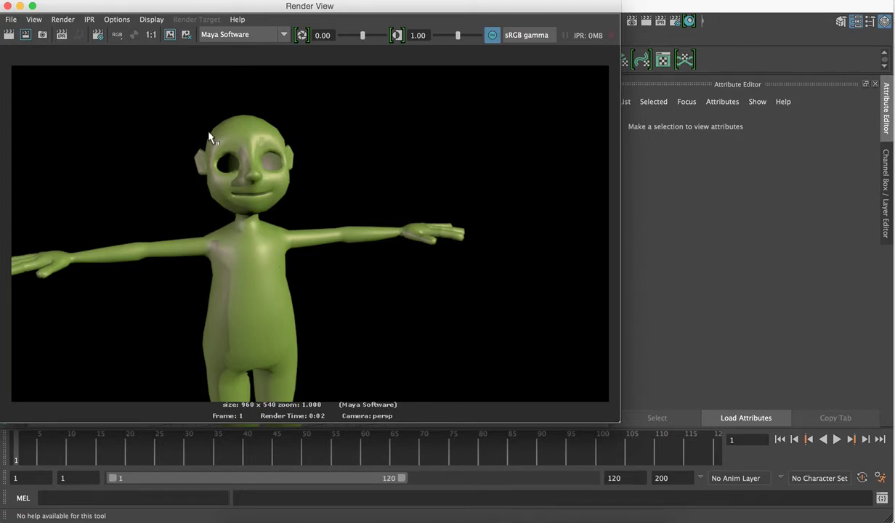
click(8, 6)
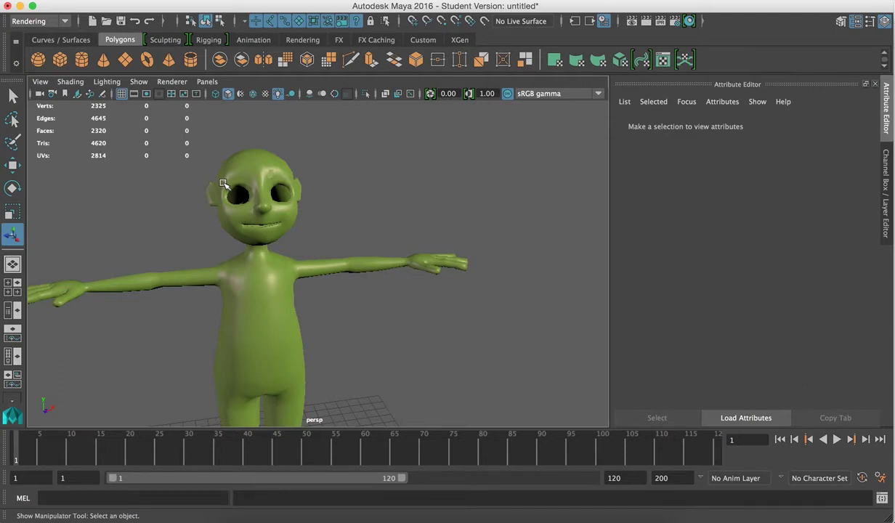
Switch to the Modeling command set, apply Smooth to the Ringo character mesh with 1 division, and deselect it.
click(294, 288)
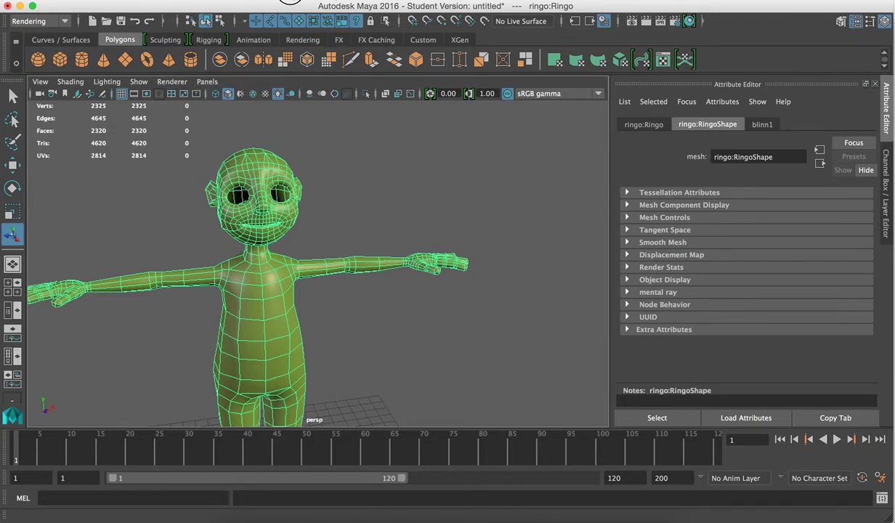
click(290, 2)
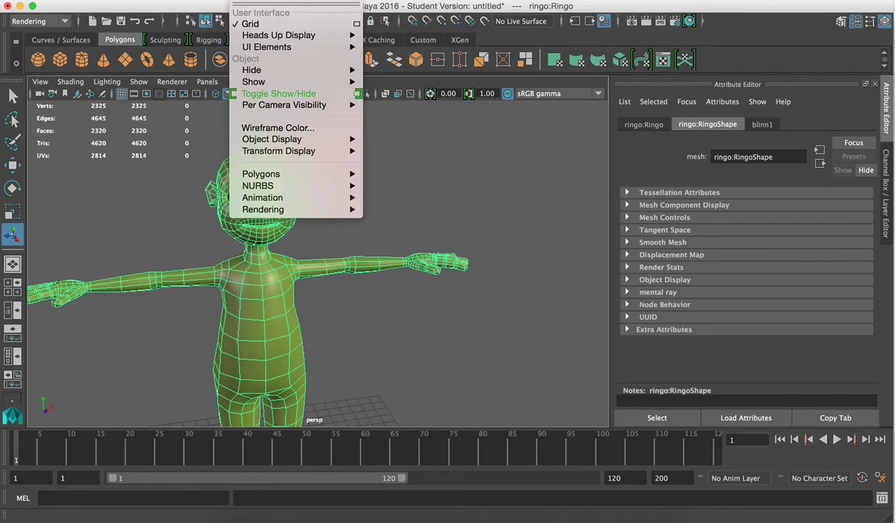
mouse_move(291, 0)
mouse_move(167, 1)
click(64, 23)
click(64, 23)
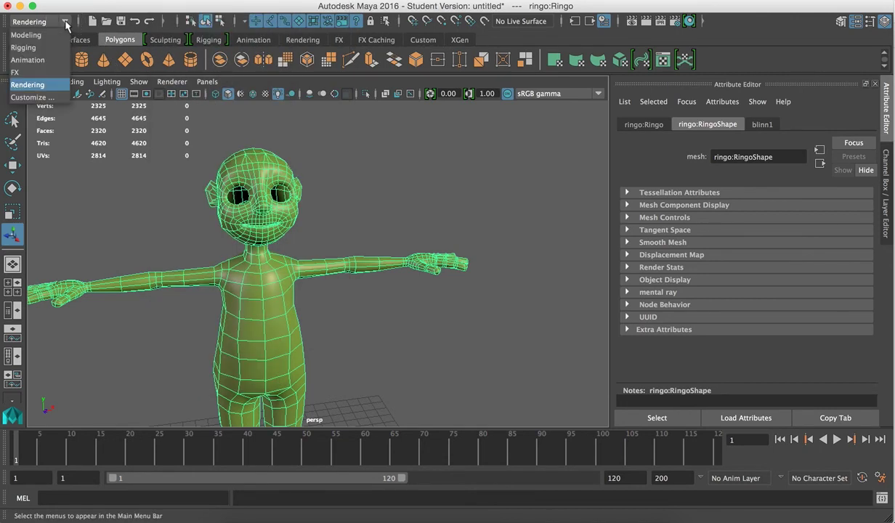
click(56, 36)
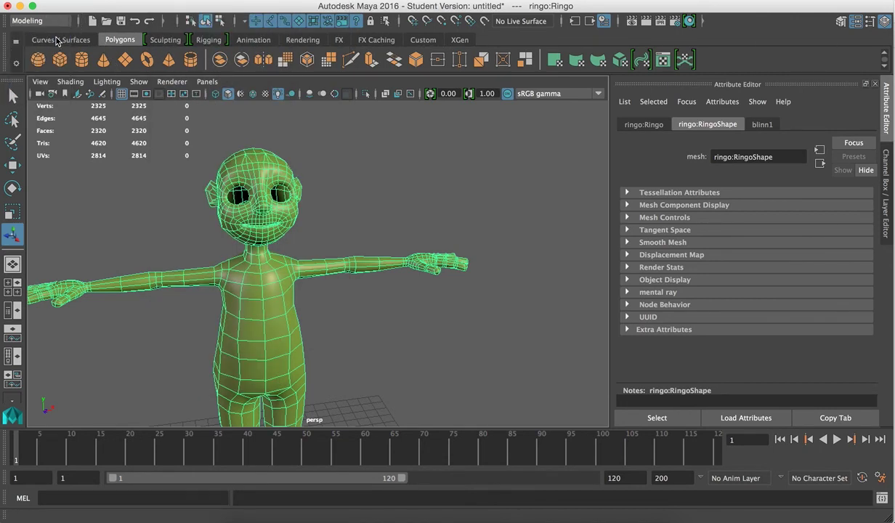
click(427, 1)
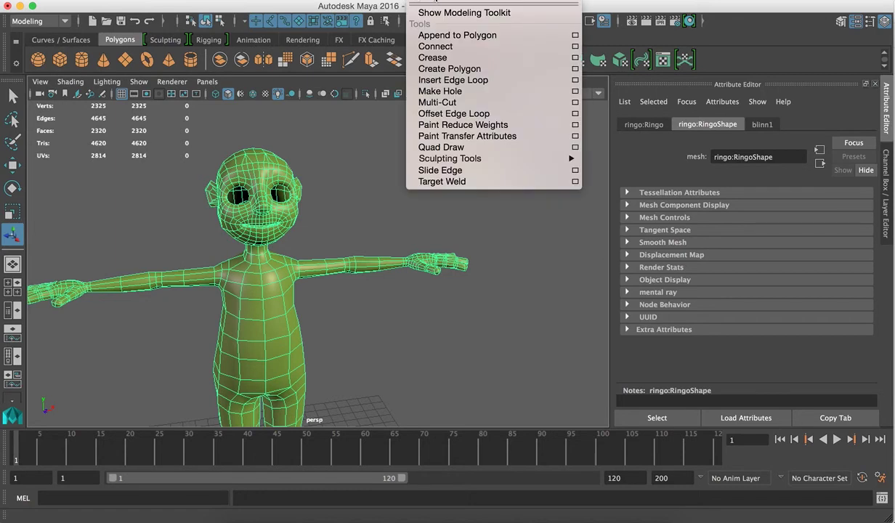
mouse_move(383, 1)
mouse_move(331, 2)
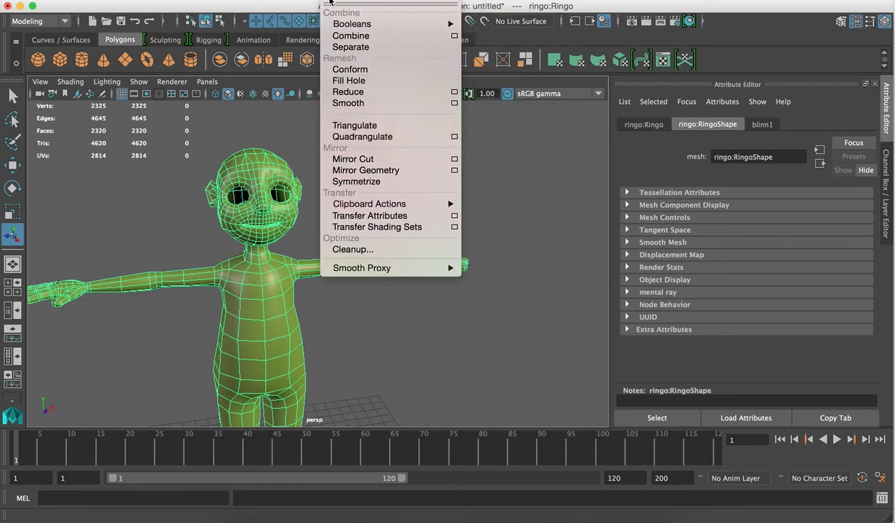
click(349, 103)
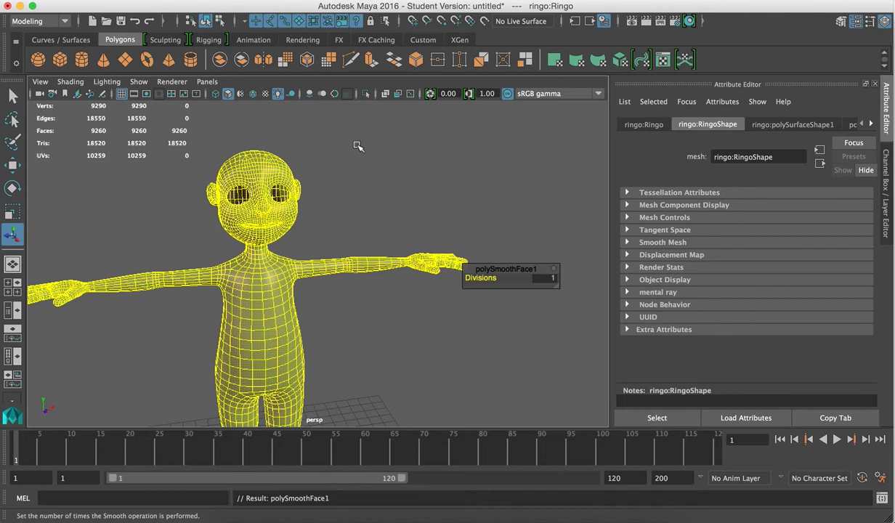
click(387, 161)
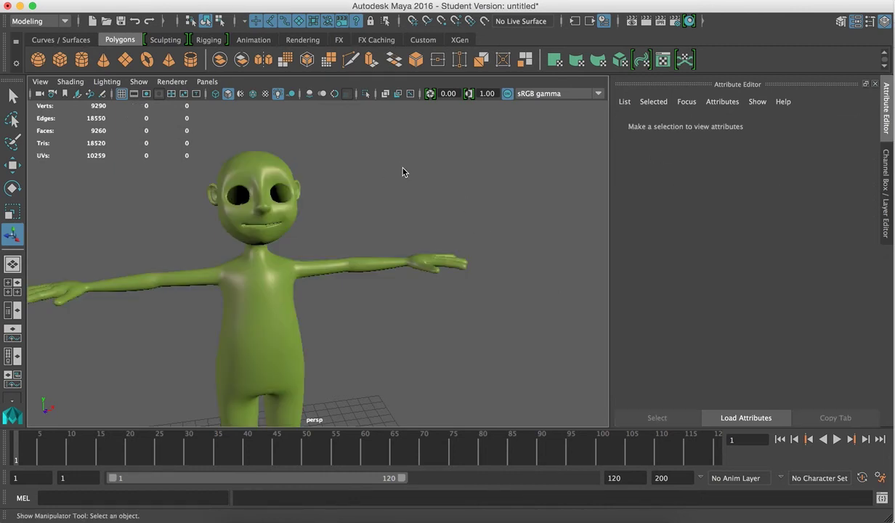
Render the current frame of the smoothed character with Maya Software, view the result and close the render.
click(631, 22)
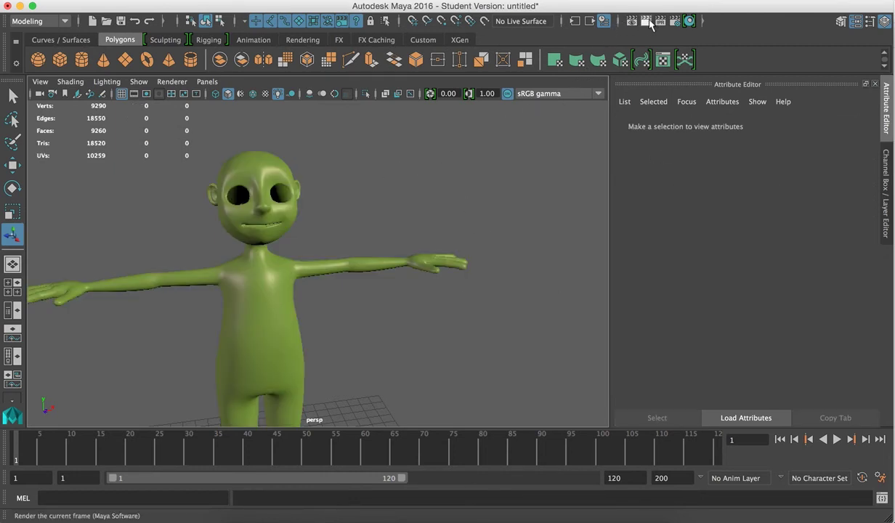
click(647, 22)
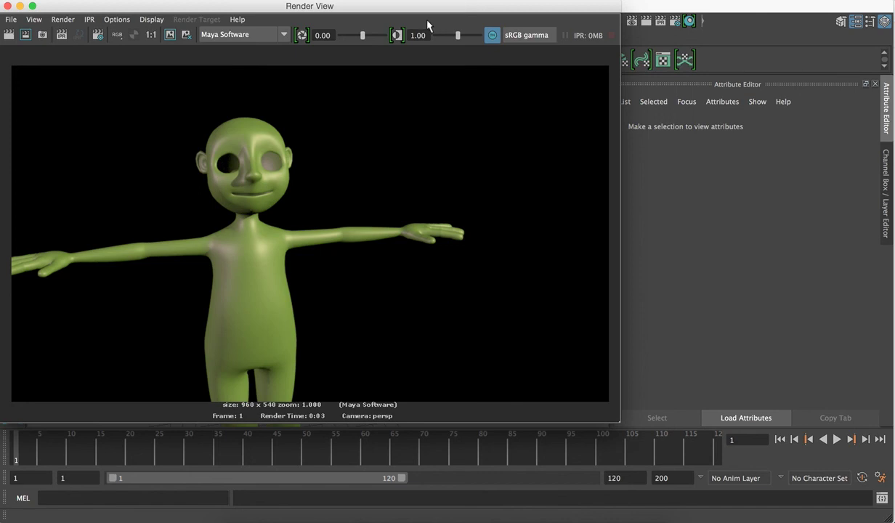
click(7, 7)
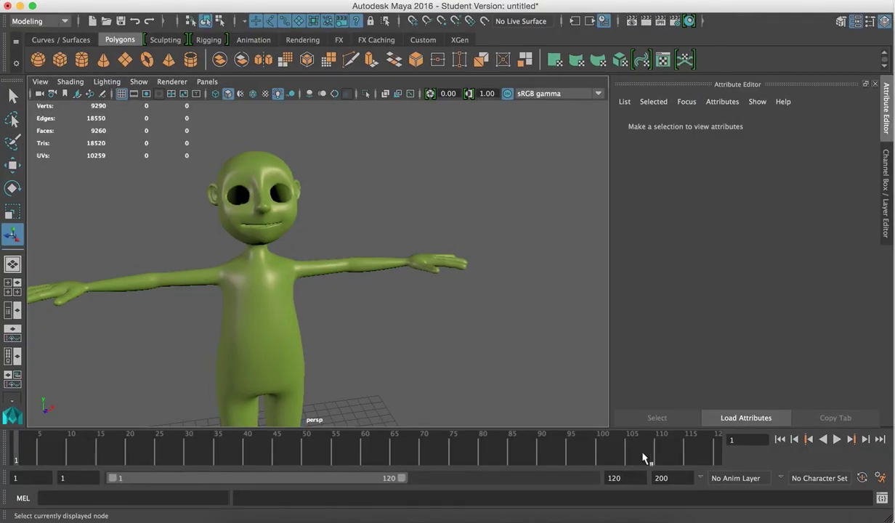
click(588, 518)
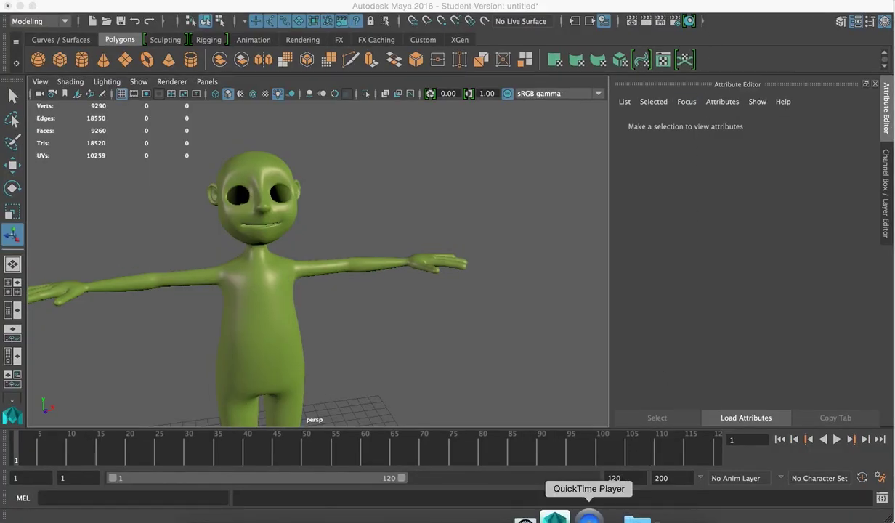